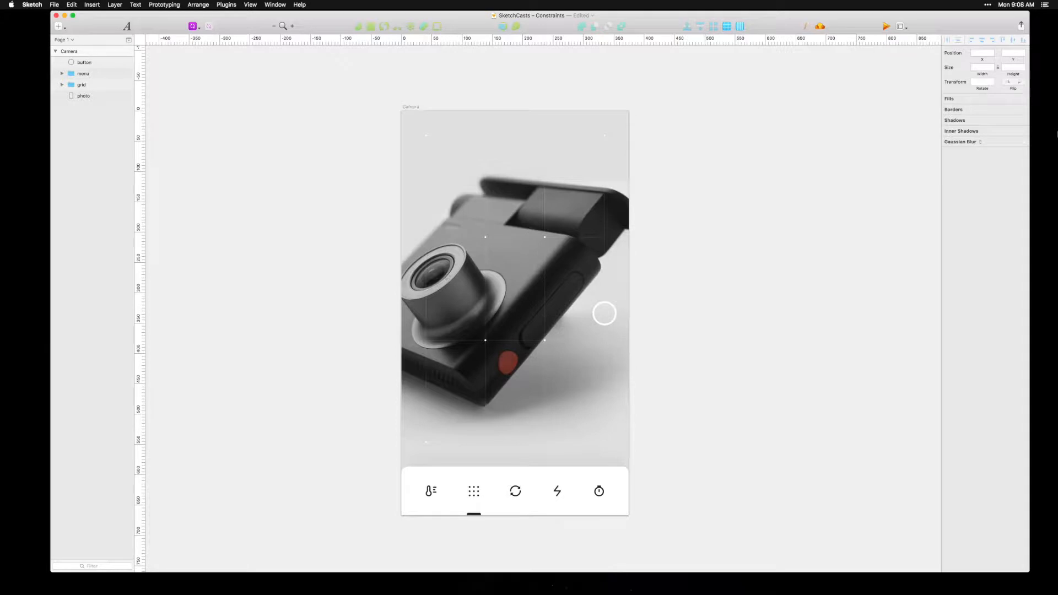
Step: Try widening the Camera artboard to about 560 px, and undo the resize
{"action": "left_click", "coordinate": [411, 107]}
{"action": "left_click_drag", "start_coordinate": [629, 313], "coordinate": [738, 344]}
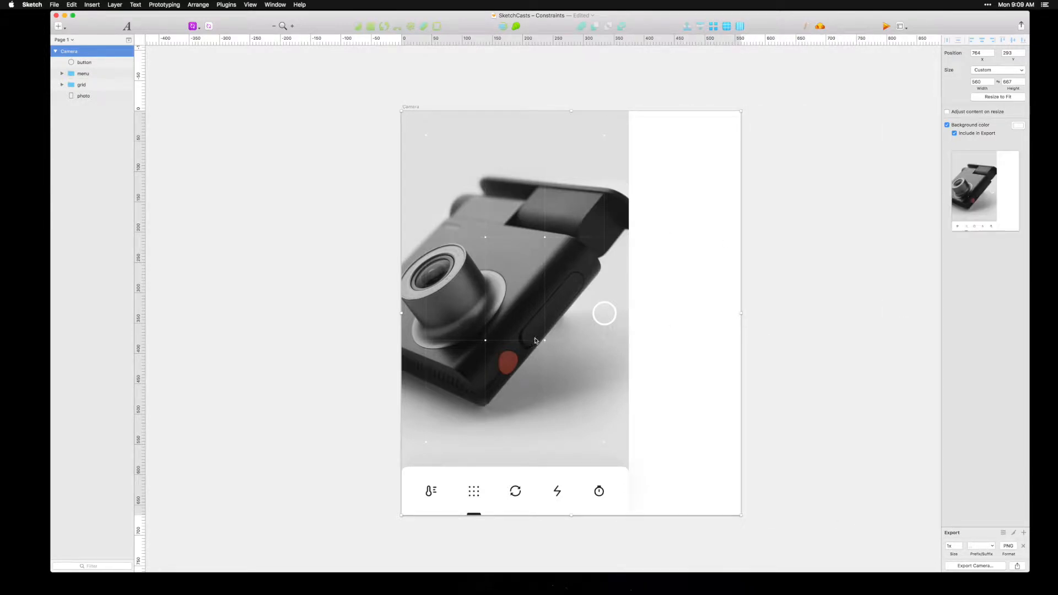
{"action": "key", "text": "super+z"}
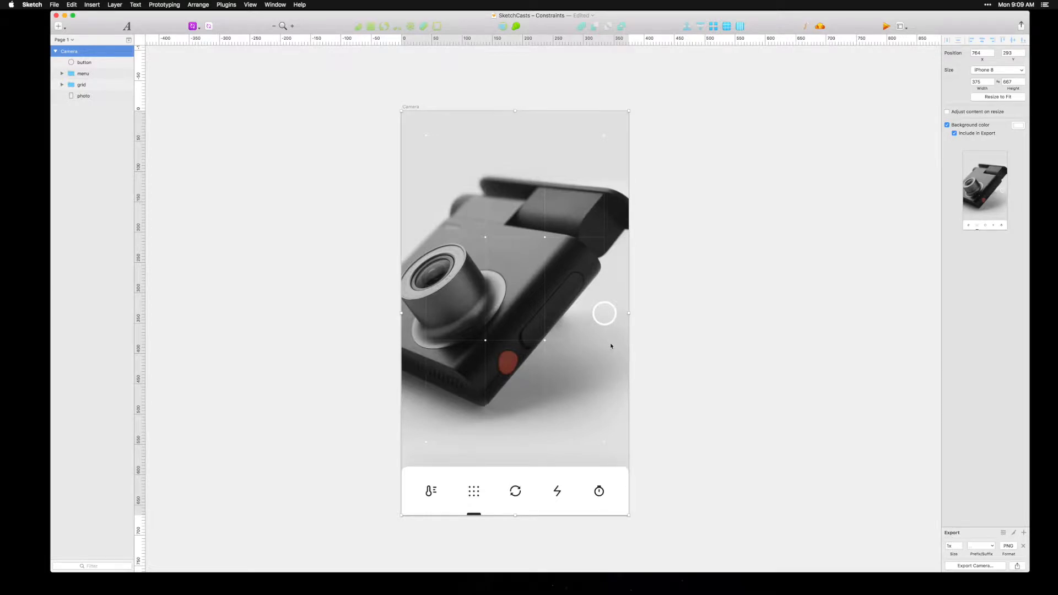
Step: Try drawing a rectangle across the menu bar that extends past both sides of the artboard, and undo it
{"action": "key", "text": "r"}
{"action": "left_click_drag", "start_coordinate": [358, 454], "coordinate": [682, 548]}
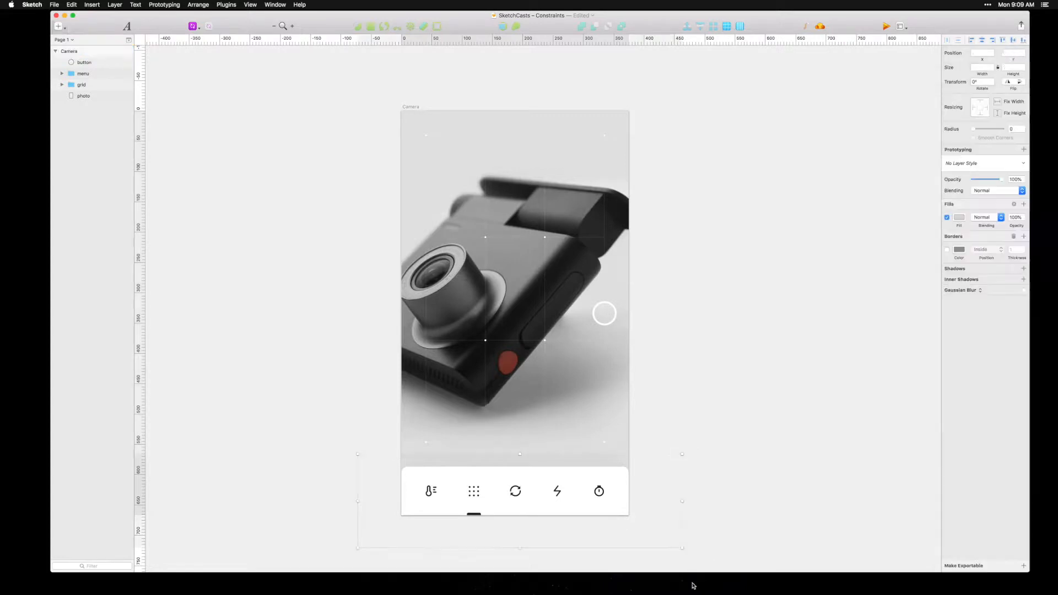
{"action": "key", "text": "super+z"}
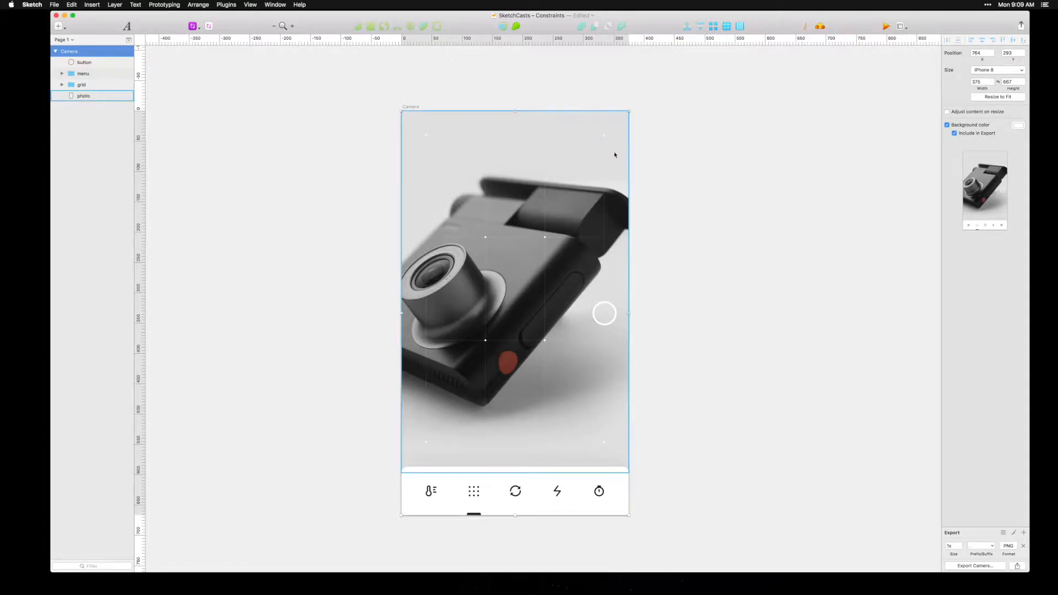
Step: Try widening the Camera artboard to about 666 px without content adjustment, and undo the resize
{"action": "left_click", "coordinate": [417, 107]}
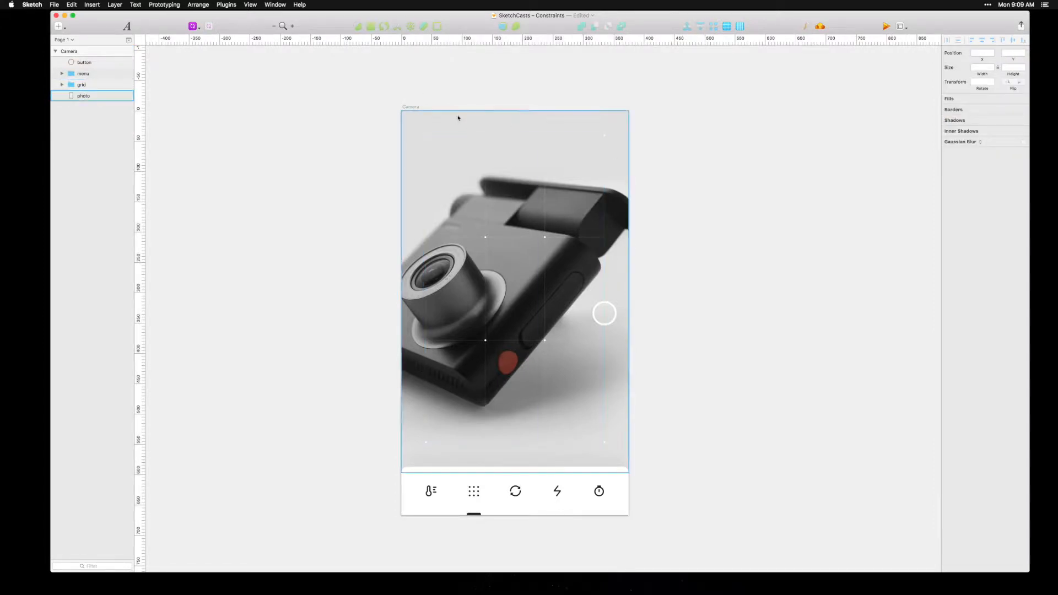
{"action": "left_click", "coordinate": [414, 107]}
{"action": "left_click_drag", "start_coordinate": [629, 313], "coordinate": [804, 313]}
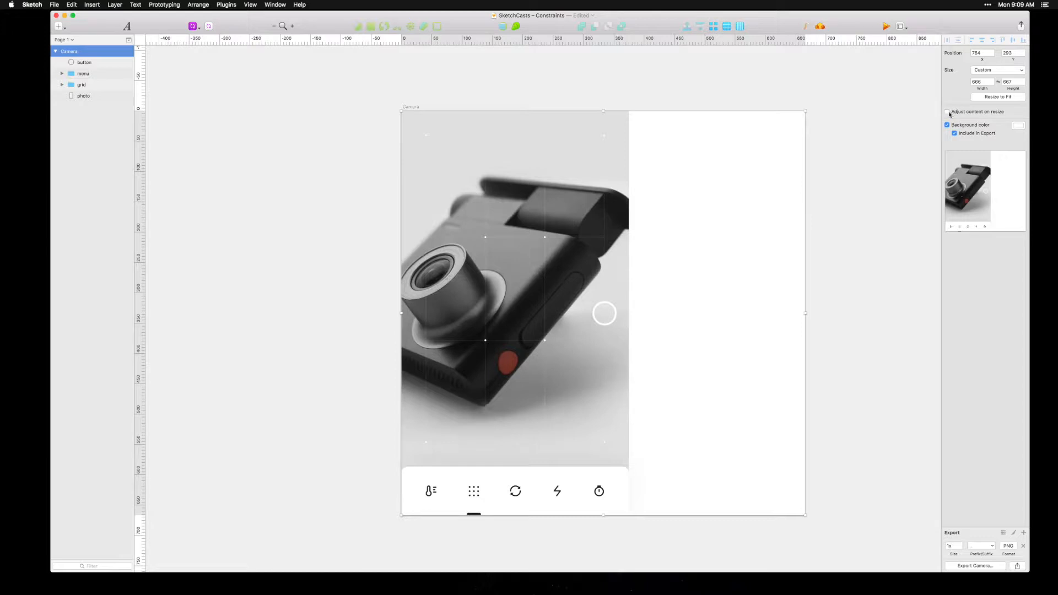
{"action": "key", "text": "super+z"}
Step: Enable content adjustment on resize for the Camera artboard, and test it by widening the artboard to about 667 px and undoing that
{"action": "left_click", "coordinate": [621, 179]}
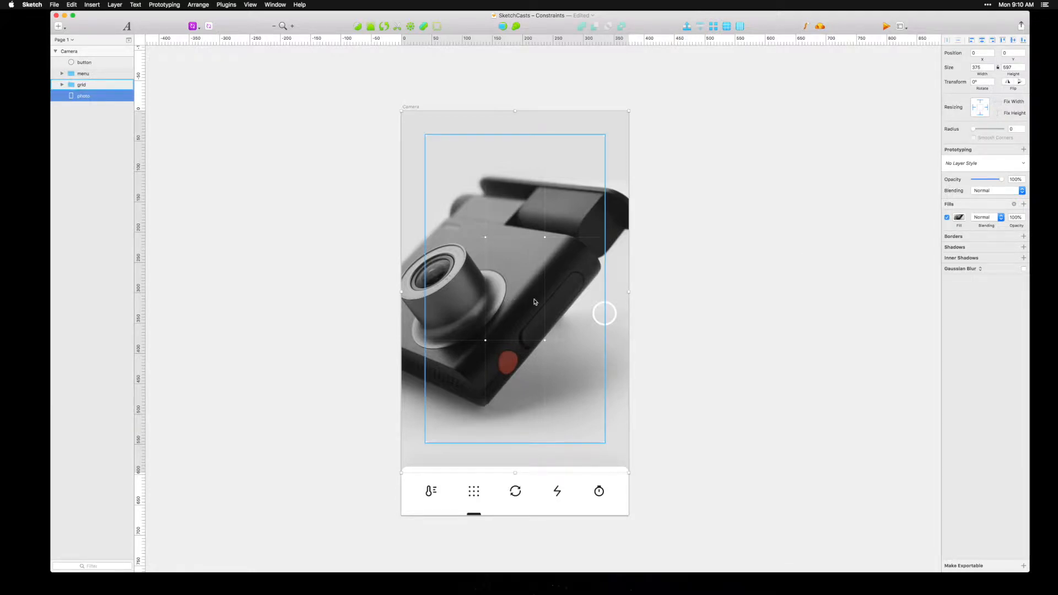
{"action": "left_click", "coordinate": [412, 108]}
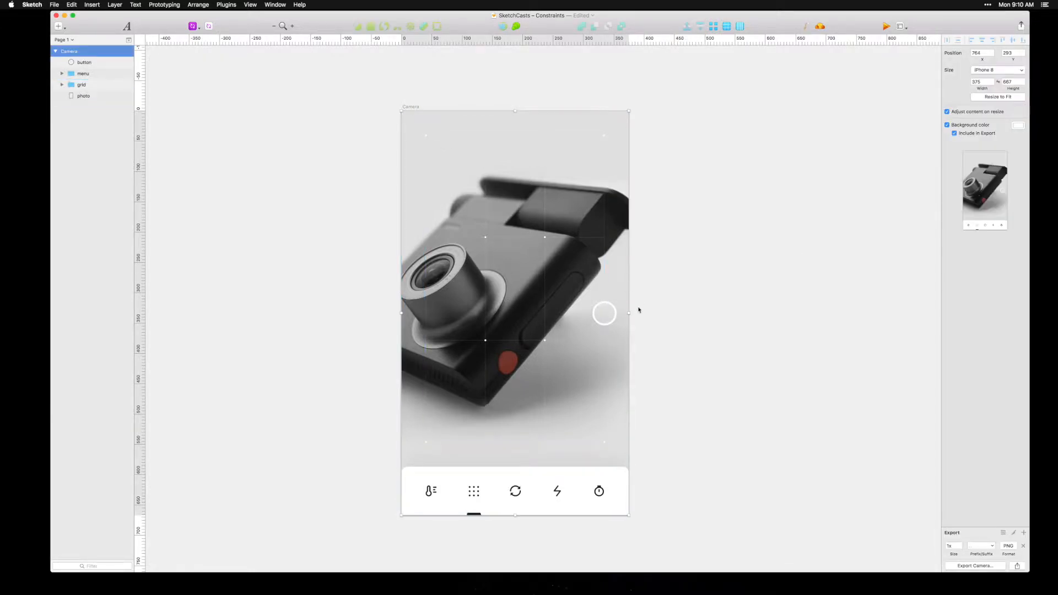
{"action": "left_click_drag", "start_coordinate": [629, 312], "coordinate": [805, 313]}
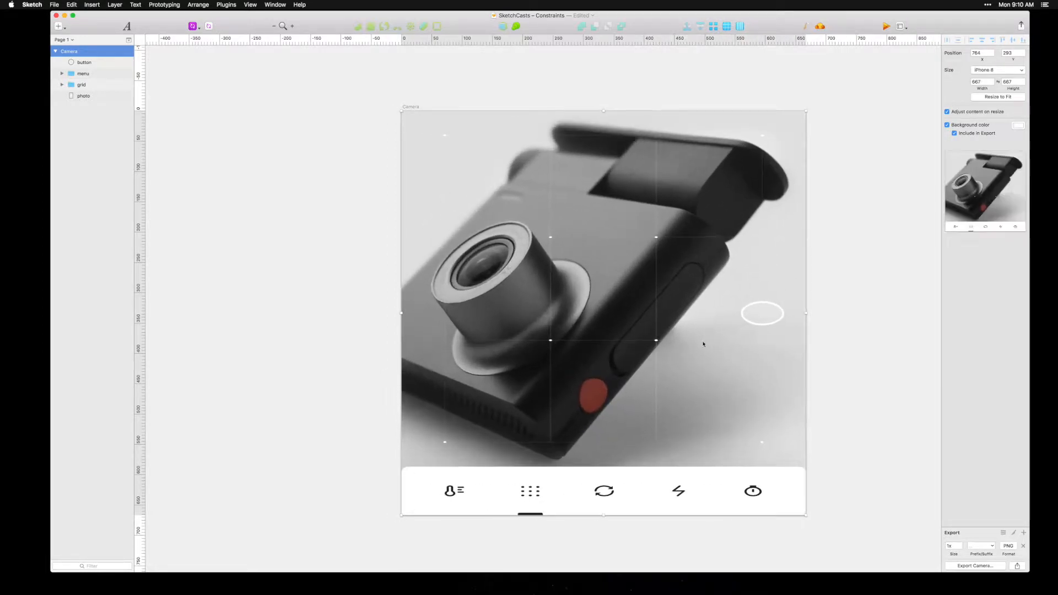
{"action": "key", "text": "super+z"}
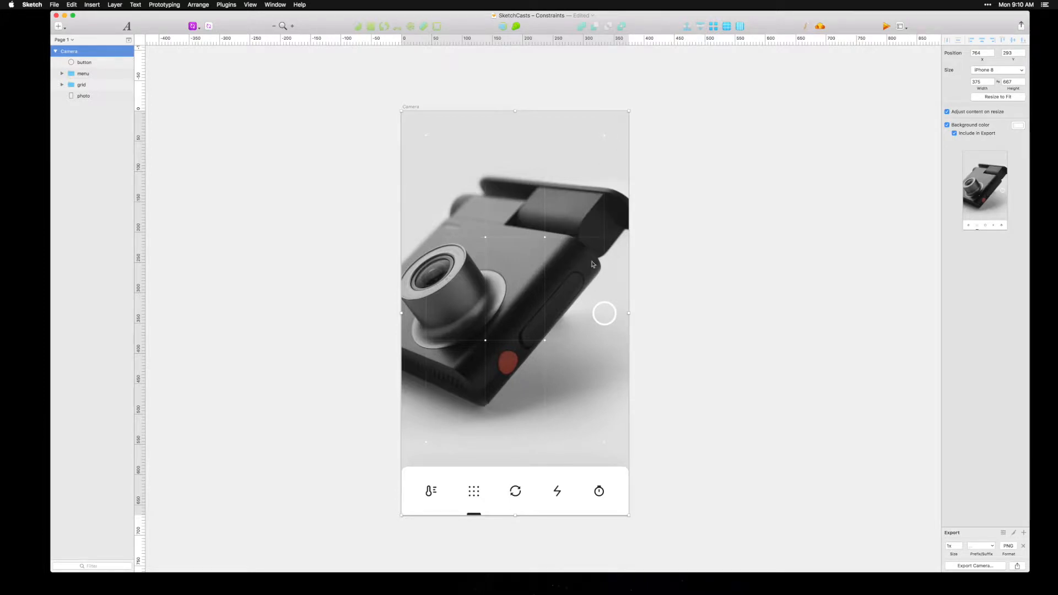
Step: Fix the width and height of all five icons in the menu group
{"action": "double_click", "coordinate": [598, 489]}
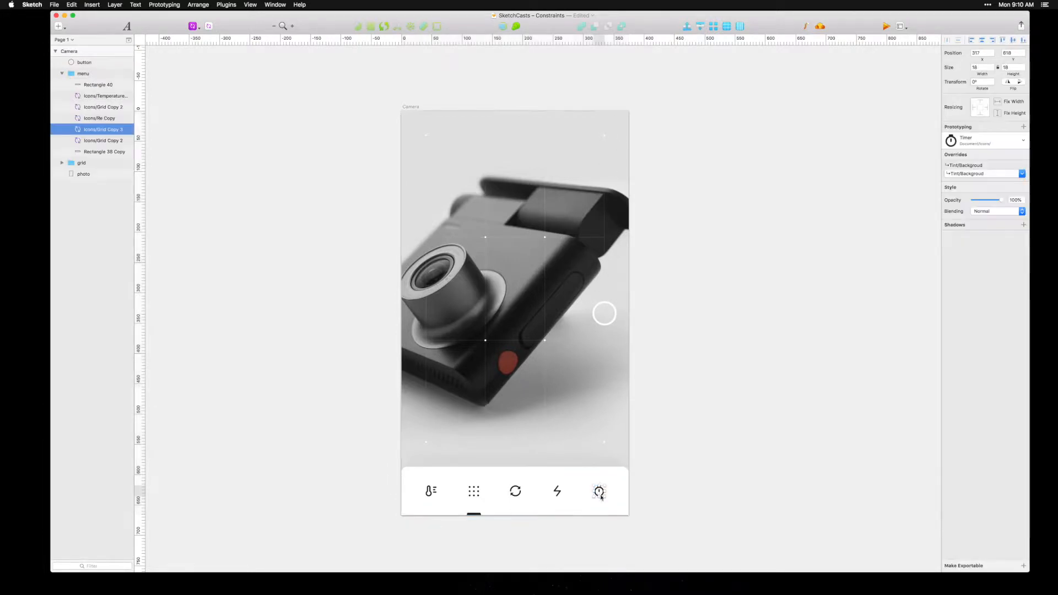
{"action": "left_click", "coordinate": [95, 140]}
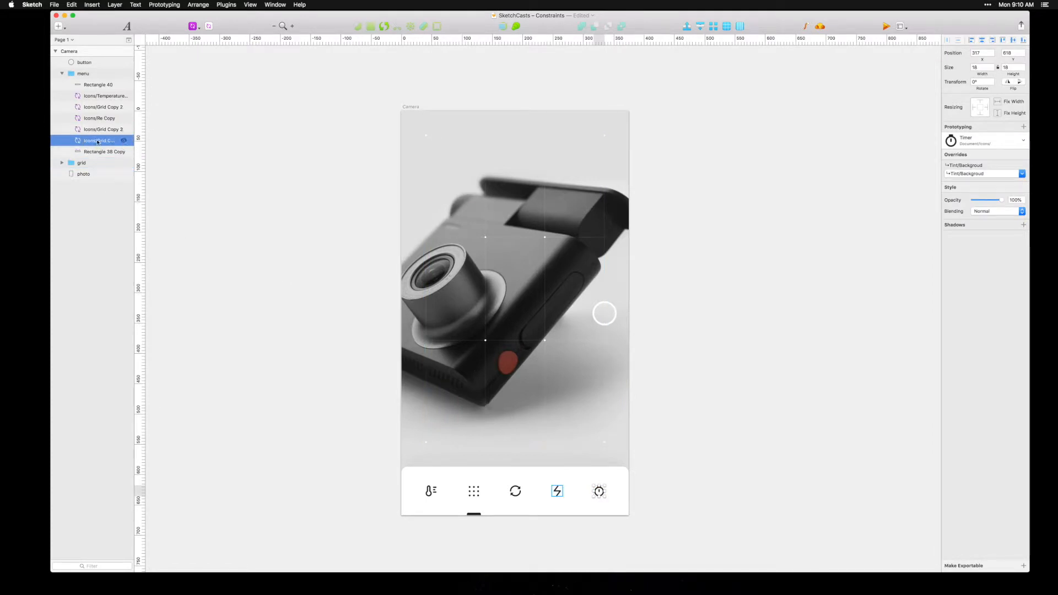
{"action": "left_click", "coordinate": [105, 96], "text": "shift"}
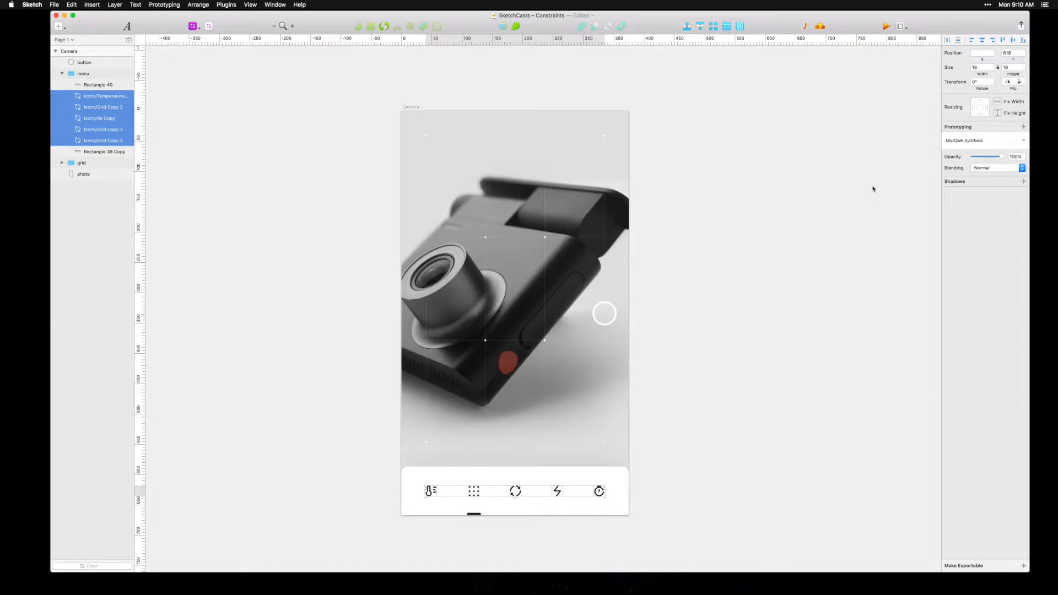
{"action": "left_click", "coordinate": [1003, 102]}
{"action": "left_click", "coordinate": [998, 113]}
{"action": "left_click", "coordinate": [722, 422]}
Step: Test the icons' constraints by widening the Camera artboard to about 713 px, and undo the resize
{"action": "left_click", "coordinate": [631, 314]}
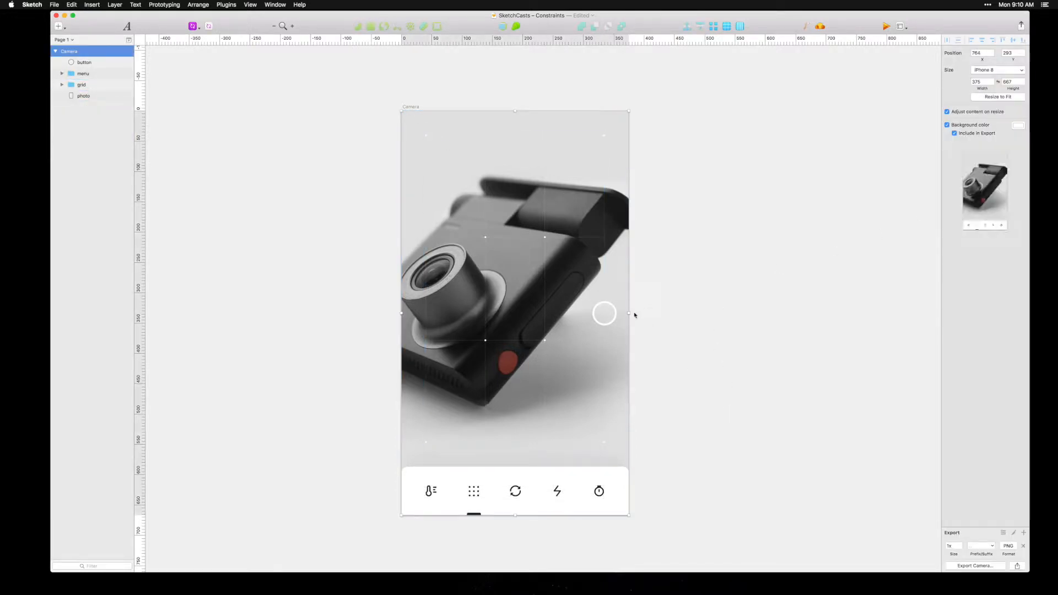
{"action": "left_click_drag", "start_coordinate": [632, 314], "coordinate": [841, 301]}
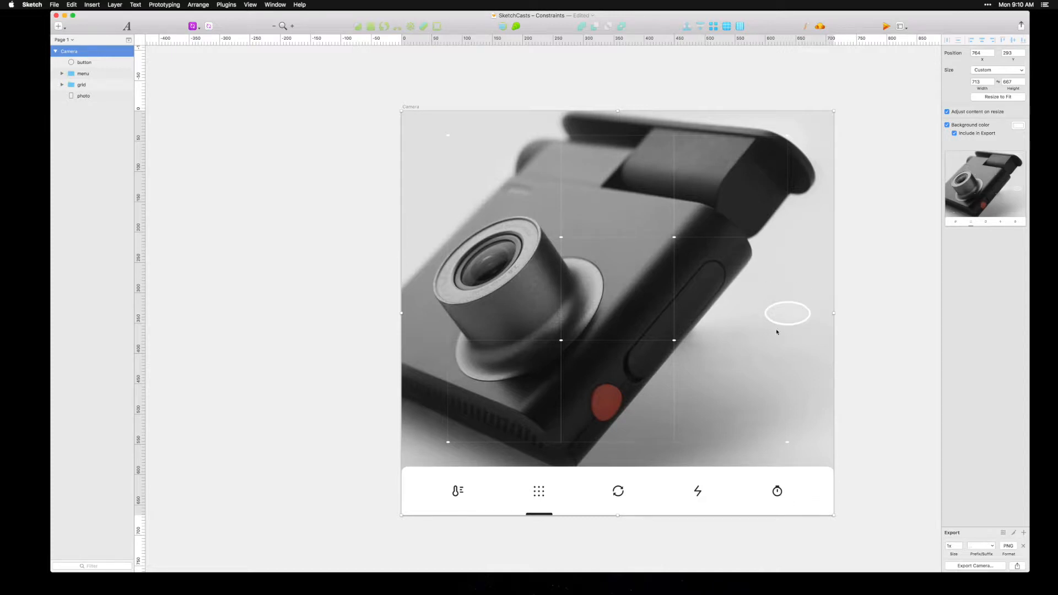
{"action": "key", "text": "super+z"}
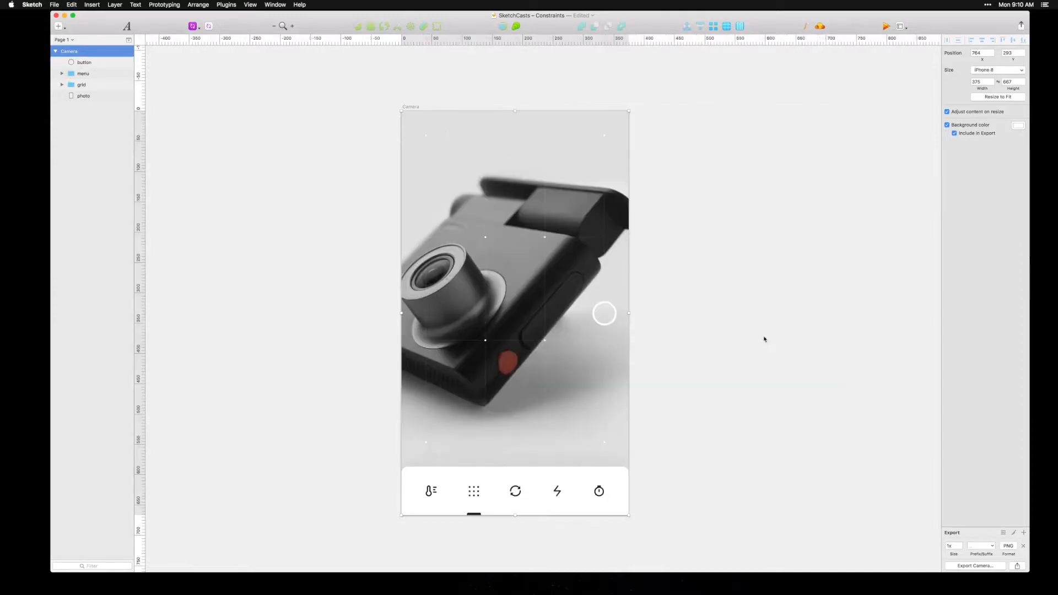
Step: Fix the width and height of the black indicator bar below the grid icon, and test-widen the artboard to about 634 px, undoing the resize
{"action": "double_click", "coordinate": [474, 514]}
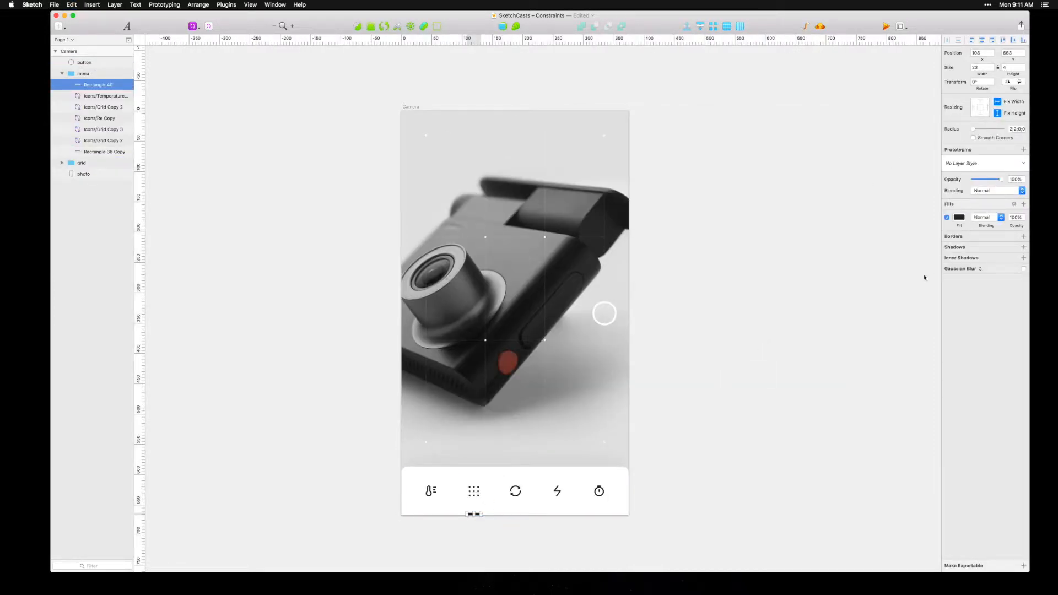
{"action": "left_click", "coordinate": [371, 112]}
{"action": "left_click", "coordinate": [409, 106]}
{"action": "left_click_drag", "start_coordinate": [629, 312], "coordinate": [794, 306]}
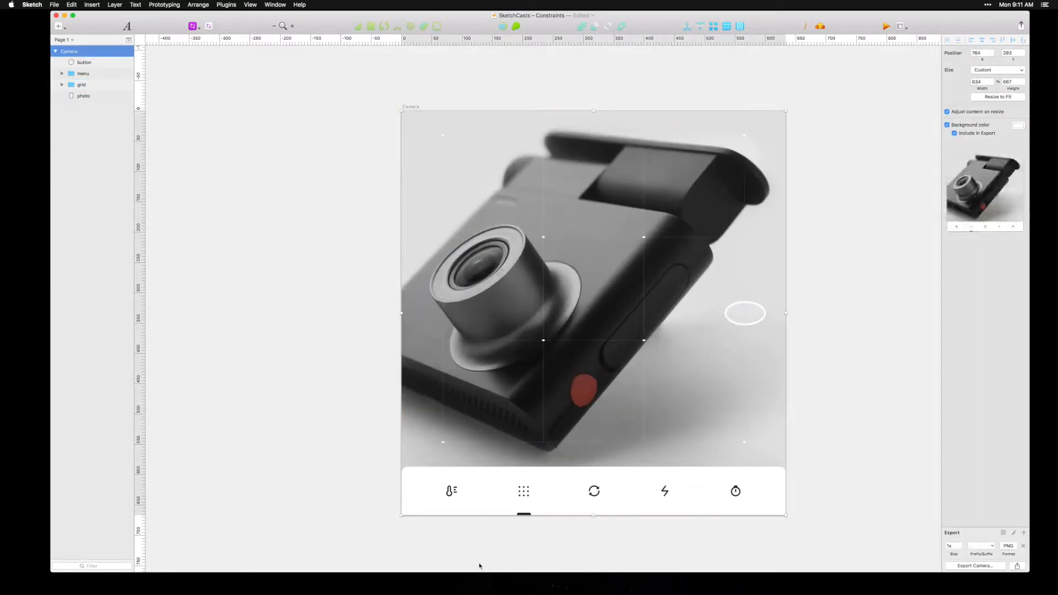
{"action": "key", "text": "super+z"}
Step: Pin the white menu background to the left, right and bottom edges and fix its height
{"action": "left_click", "coordinate": [605, 491]}
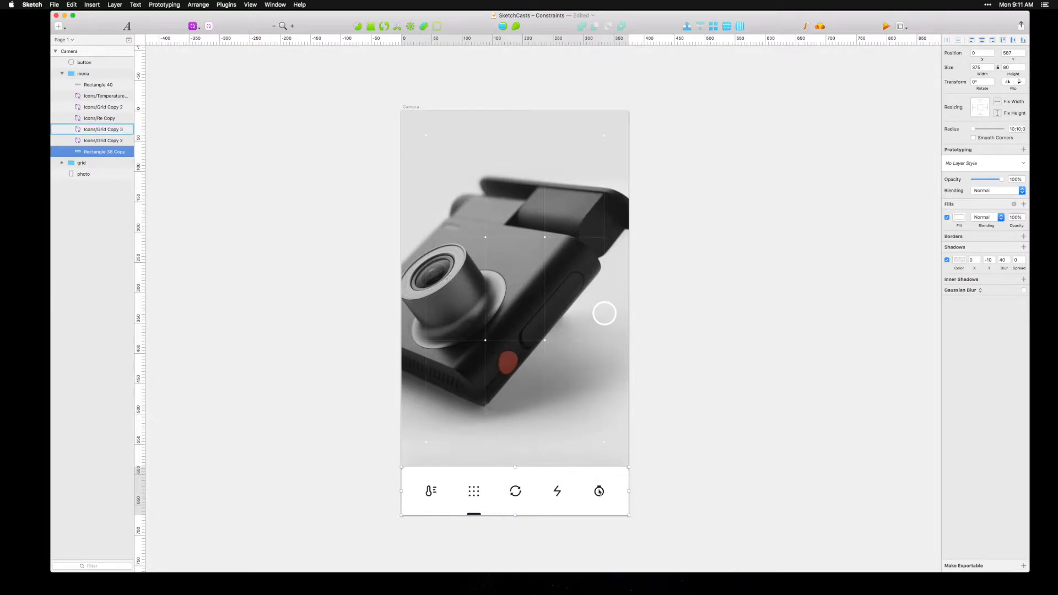
{"action": "left_click", "coordinate": [986, 108]}
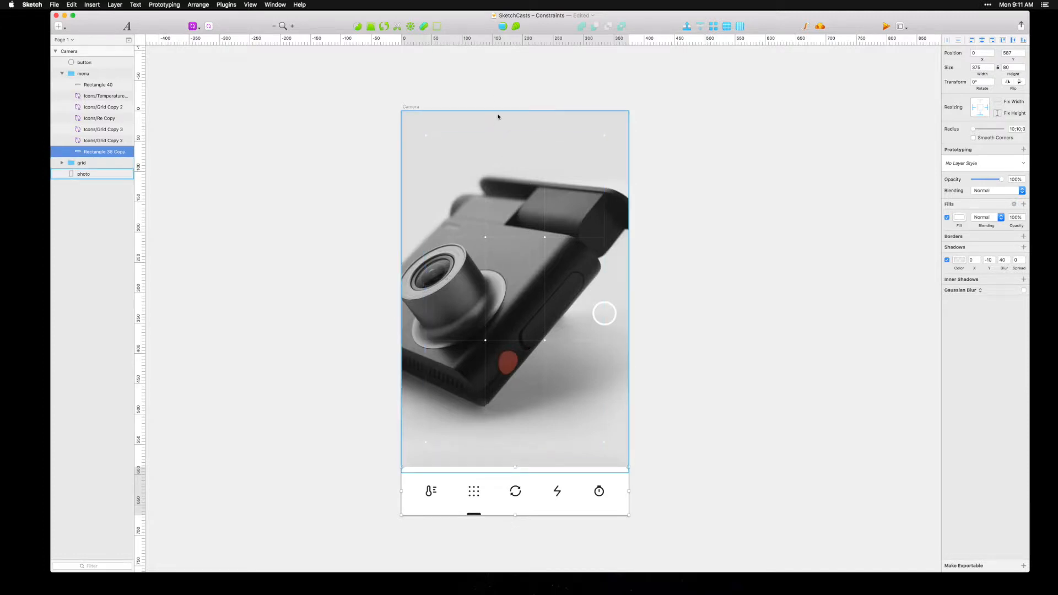
{"action": "left_click", "coordinate": [997, 114]}
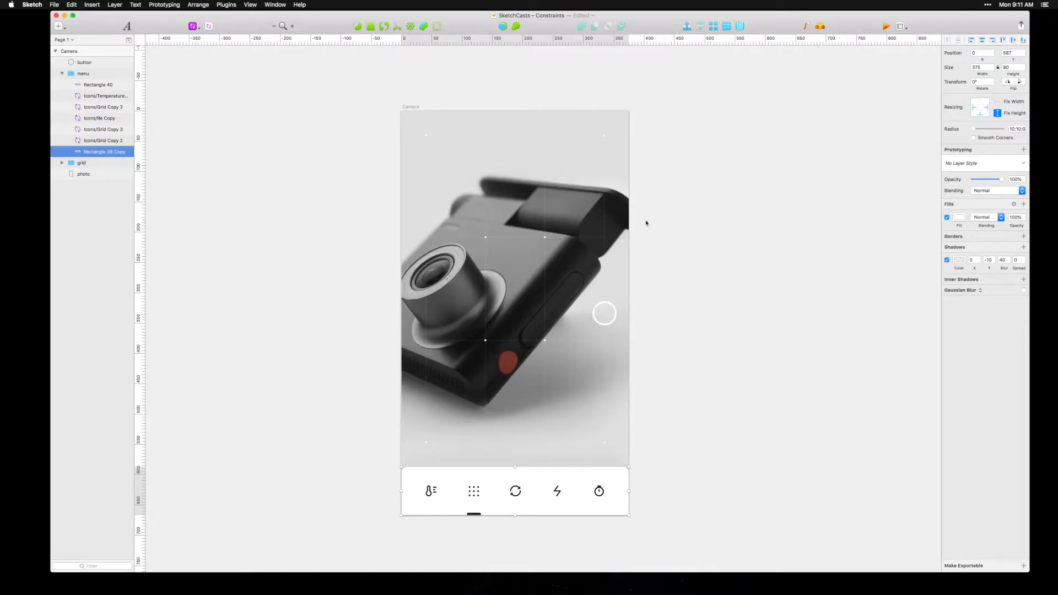
{"action": "left_click", "coordinate": [700, 323]}
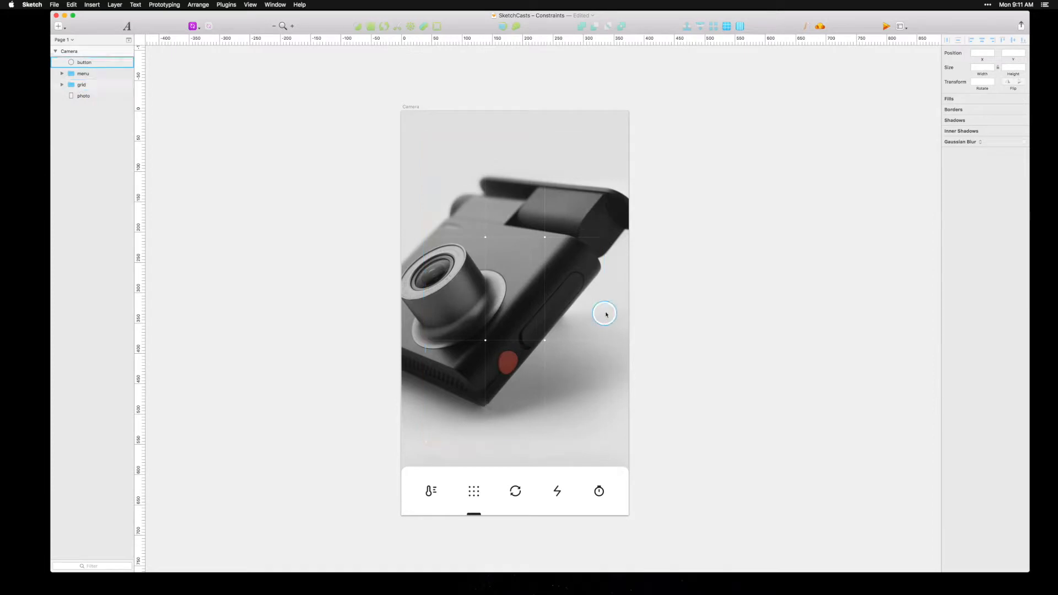
Step: Fix the width and height of the round button and pin it to the artboard's right edge
{"action": "left_click", "coordinate": [606, 316]}
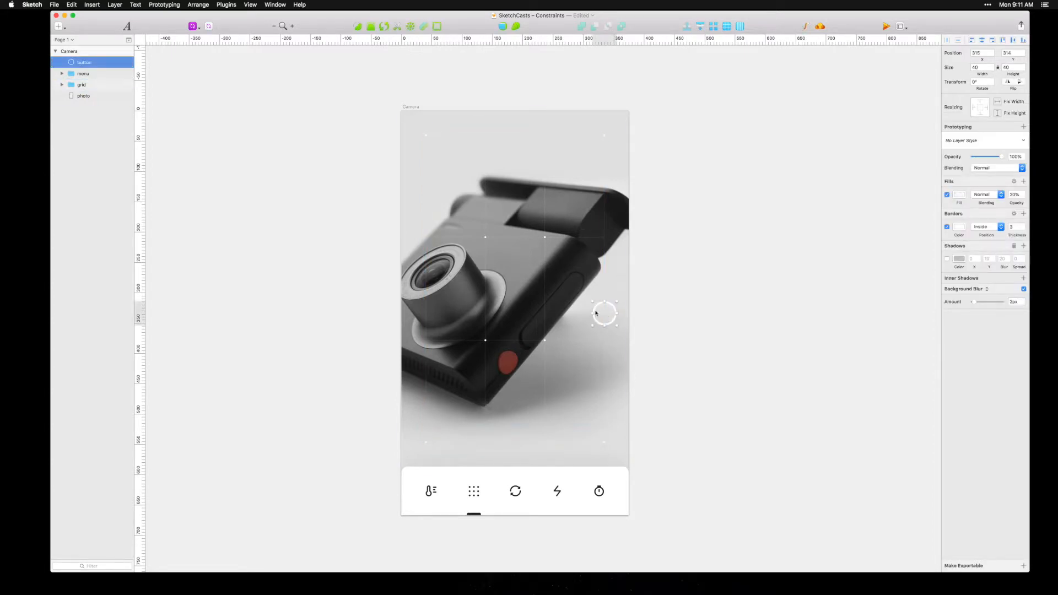
{"action": "left_click", "coordinate": [996, 102]}
{"action": "left_click", "coordinate": [997, 113]}
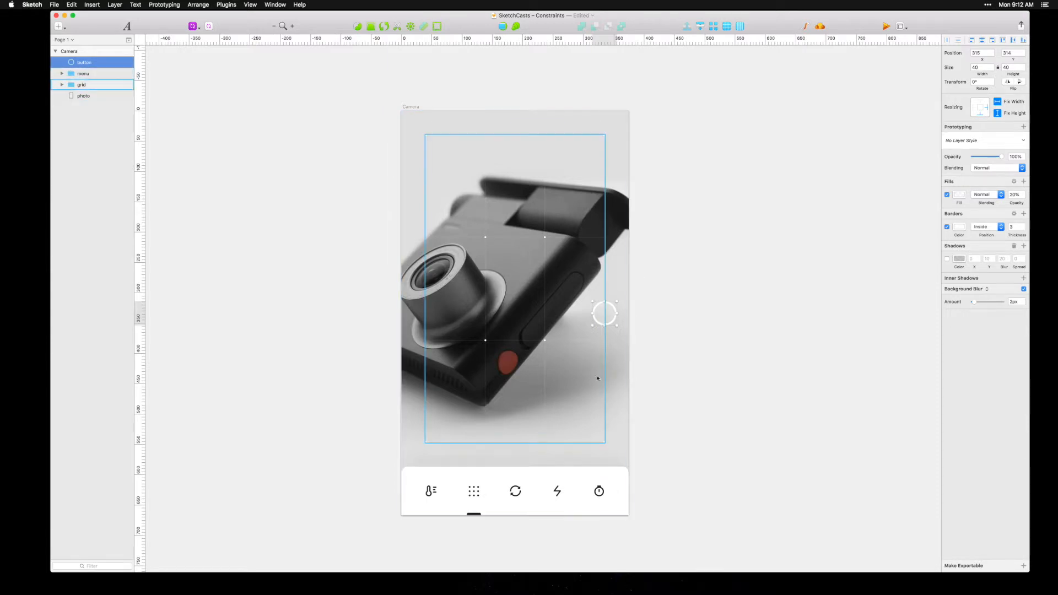
{"action": "left_click", "coordinate": [667, 396]}
Step: Test the button's constraints by widening the Camera artboard to about 666 px, and undo the resize
{"action": "left_click", "coordinate": [409, 107]}
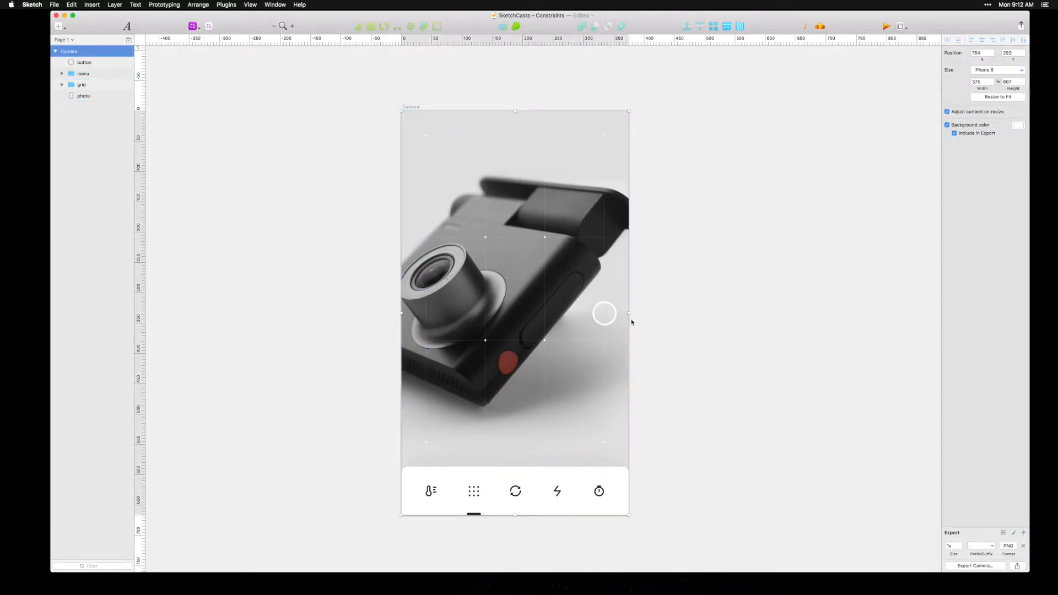
{"action": "left_click_drag", "start_coordinate": [629, 312], "coordinate": [805, 312]}
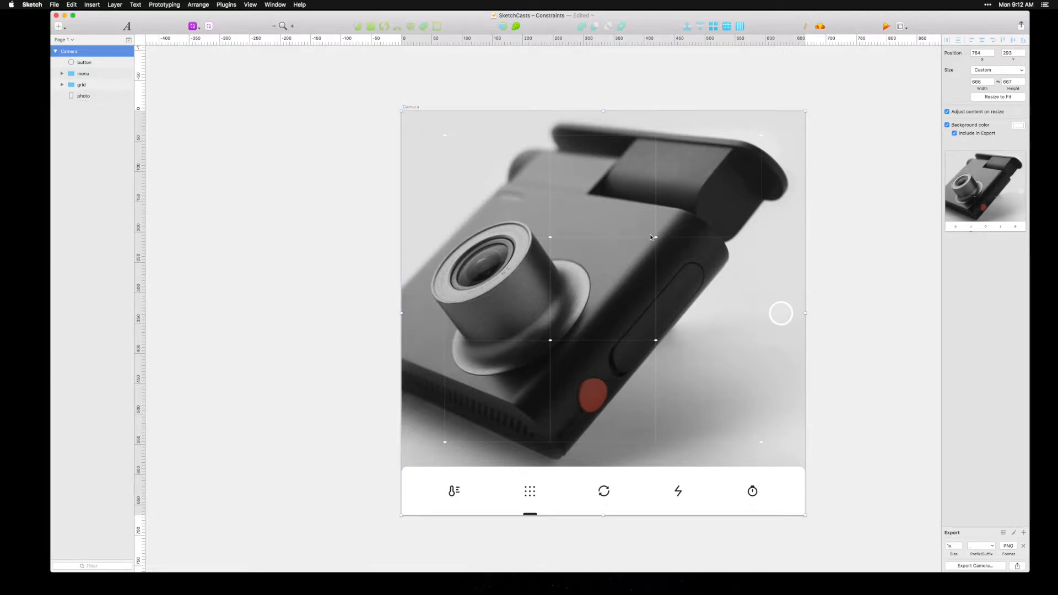
{"action": "key", "text": "super+z"}
{"action": "left_click", "coordinate": [707, 264]}
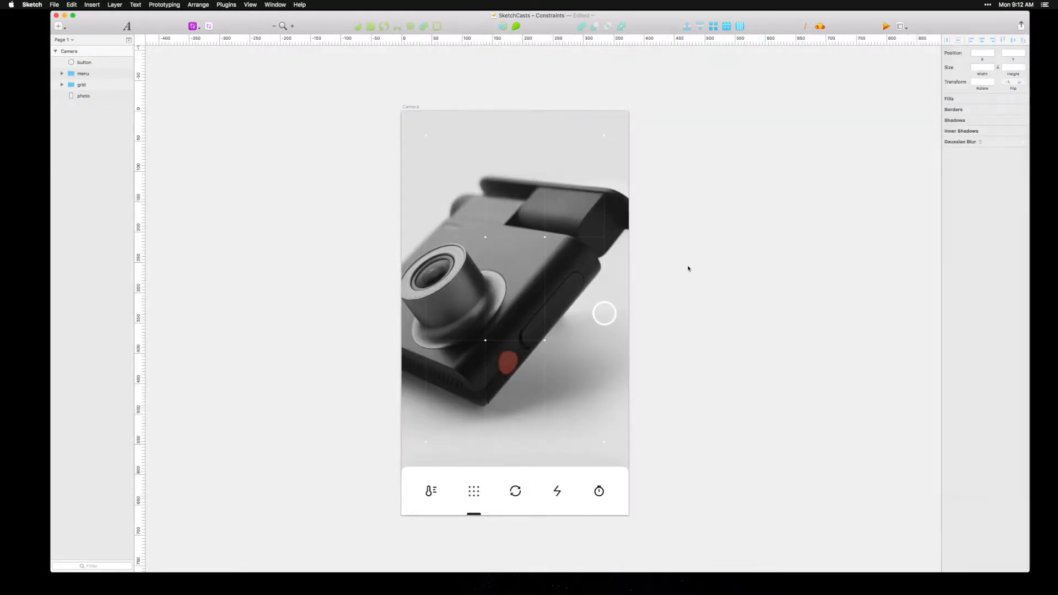
Step: Give the grid's outer rectangle a corner radius of 4 with smooth corners
{"action": "left_click", "coordinate": [426, 406]}
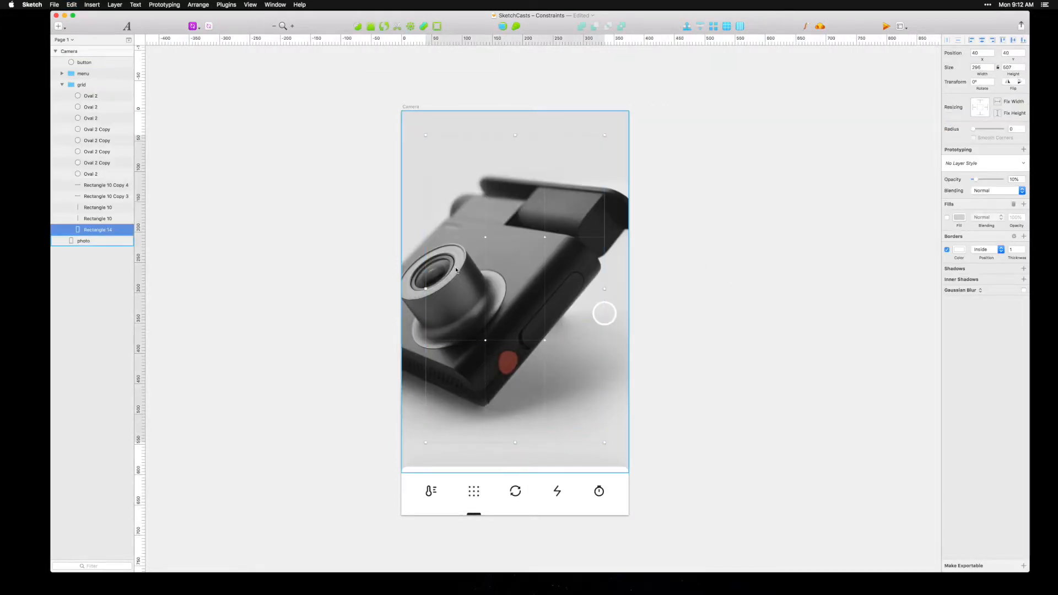
{"action": "left_click", "coordinate": [1022, 127]}
{"action": "left_click", "coordinate": [1022, 127]}
{"action": "left_click", "coordinate": [1022, 128]}
{"action": "left_click", "coordinate": [1022, 128]}
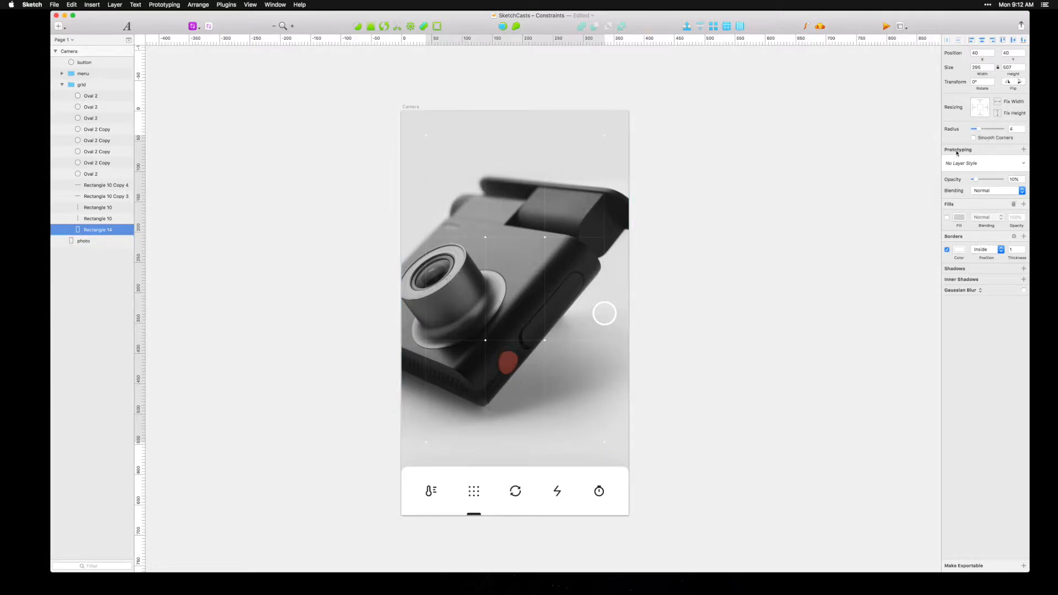
{"action": "left_click", "coordinate": [973, 137]}
Step: Pin the grid's outer rectangle to all four edges
{"action": "left_click", "coordinate": [974, 110]}
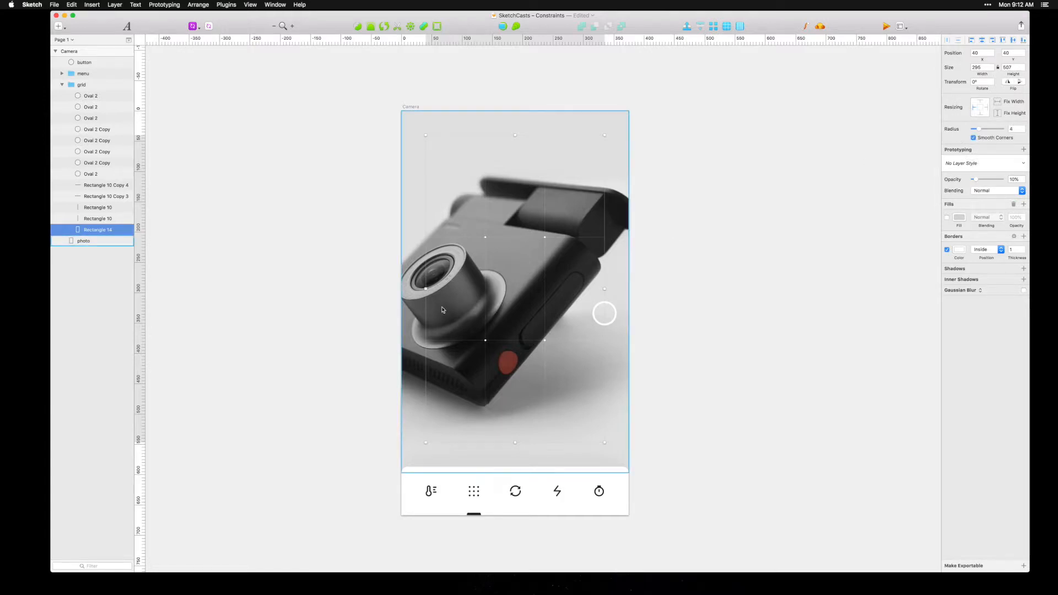
{"action": "left_click", "coordinate": [984, 109]}
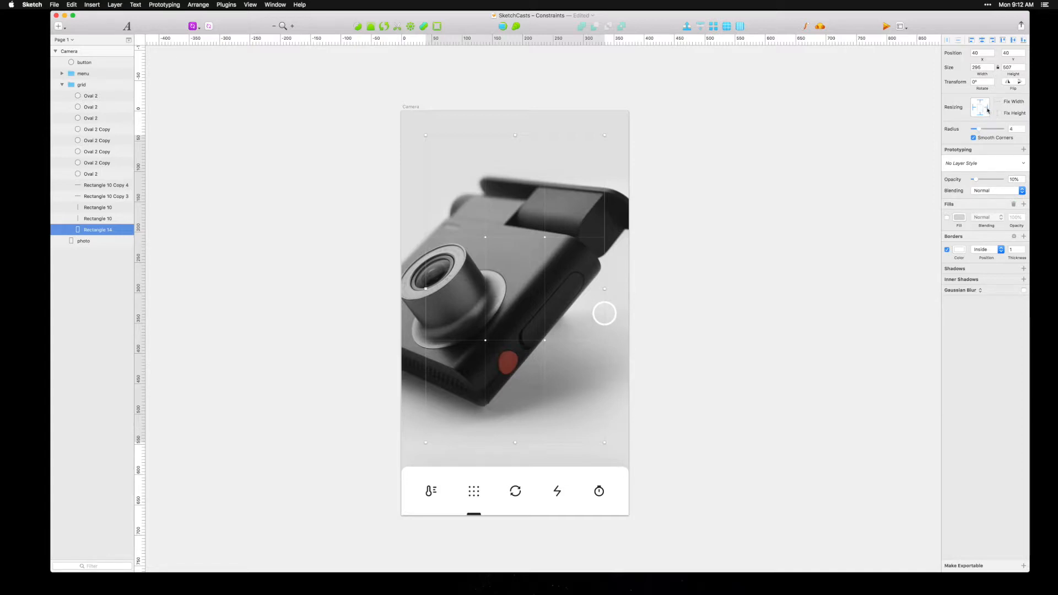
{"action": "left_click", "coordinate": [685, 394]}
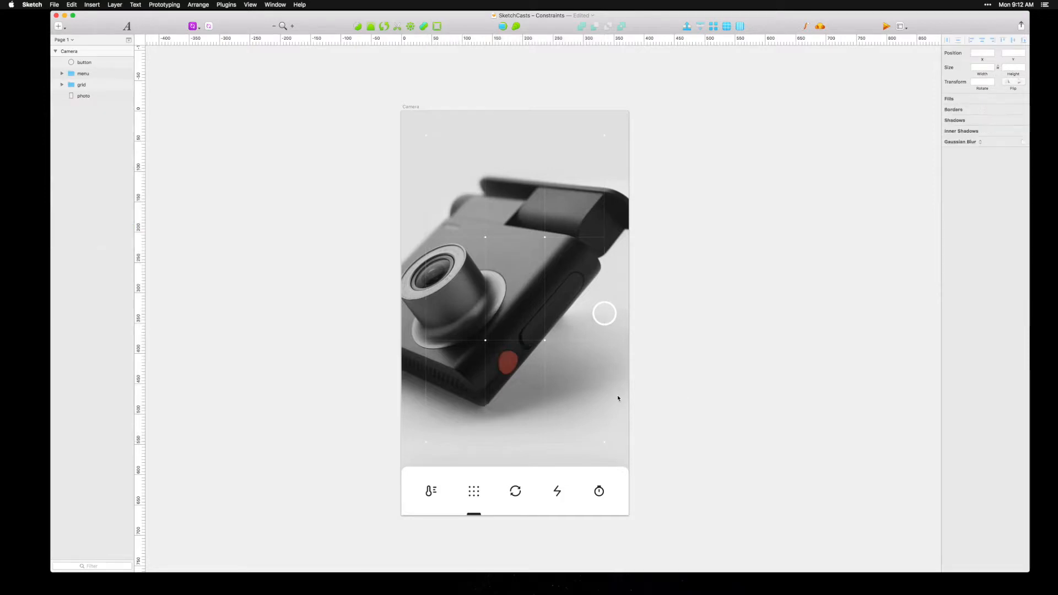
Step: Pin both horizontal grid lines to the left and right edges and fix their height
{"action": "left_click", "coordinate": [456, 343]}
{"action": "left_click", "coordinate": [111, 196], "text": "shift"}
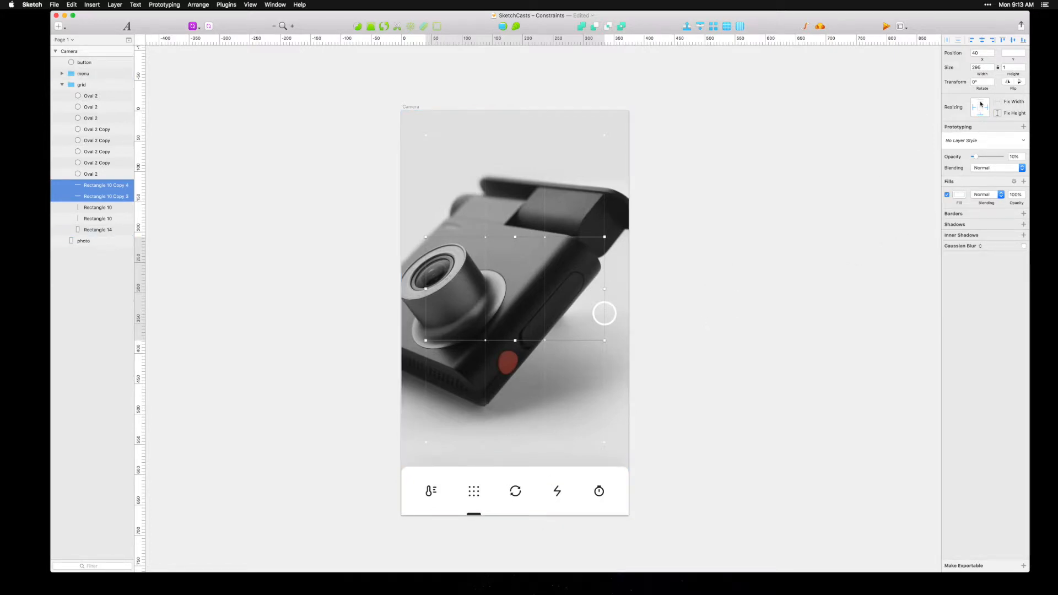
{"action": "left_click", "coordinate": [998, 113]}
Step: Pin both vertical grid lines to the top and bottom edges and fix their width
{"action": "left_click", "coordinate": [545, 288]}
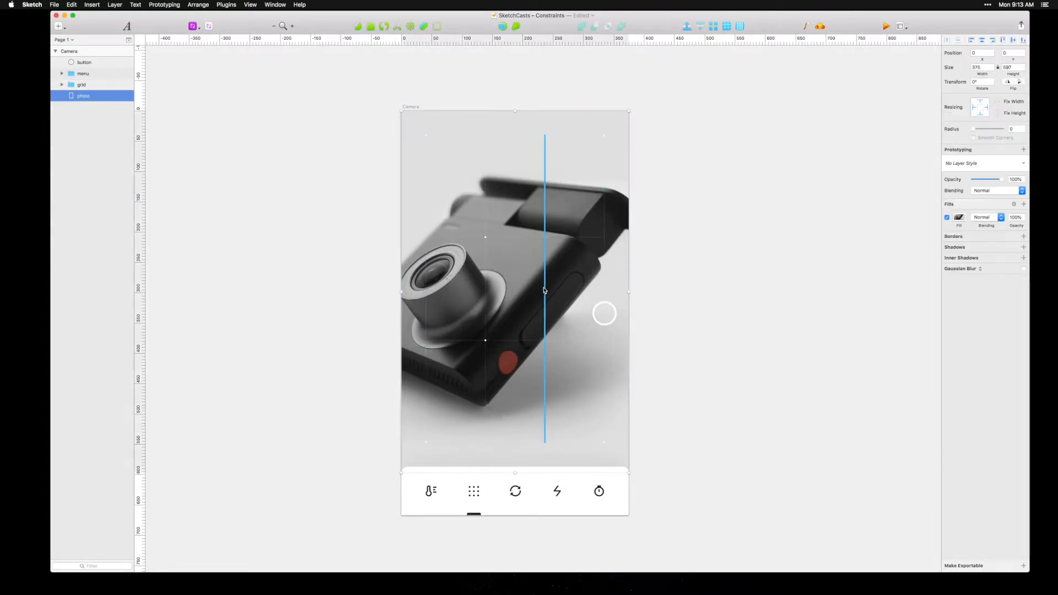
{"action": "left_click", "coordinate": [484, 287], "text": "shift"}
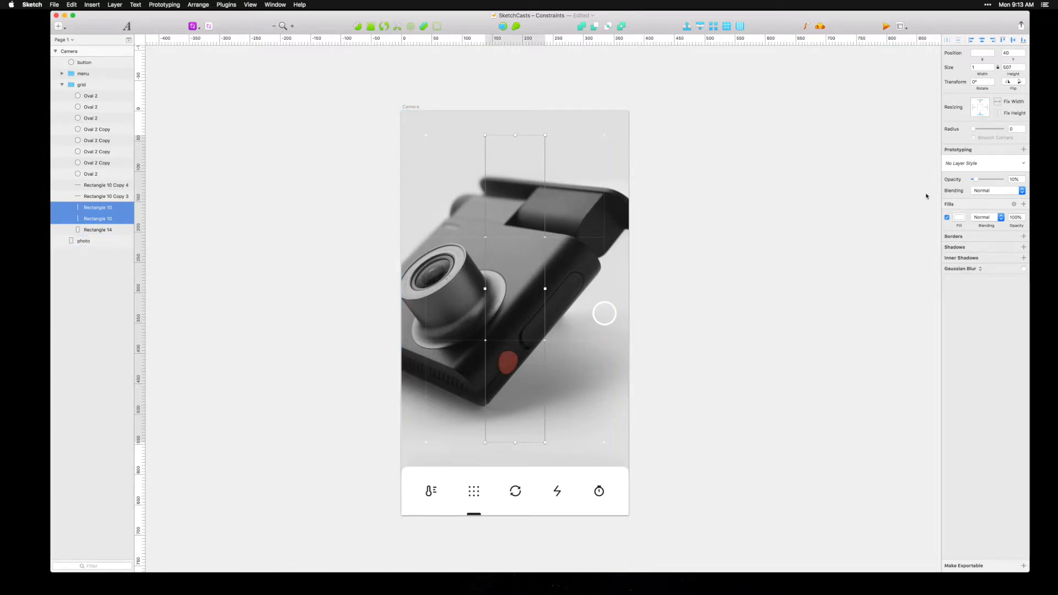
{"action": "left_click", "coordinate": [992, 115]}
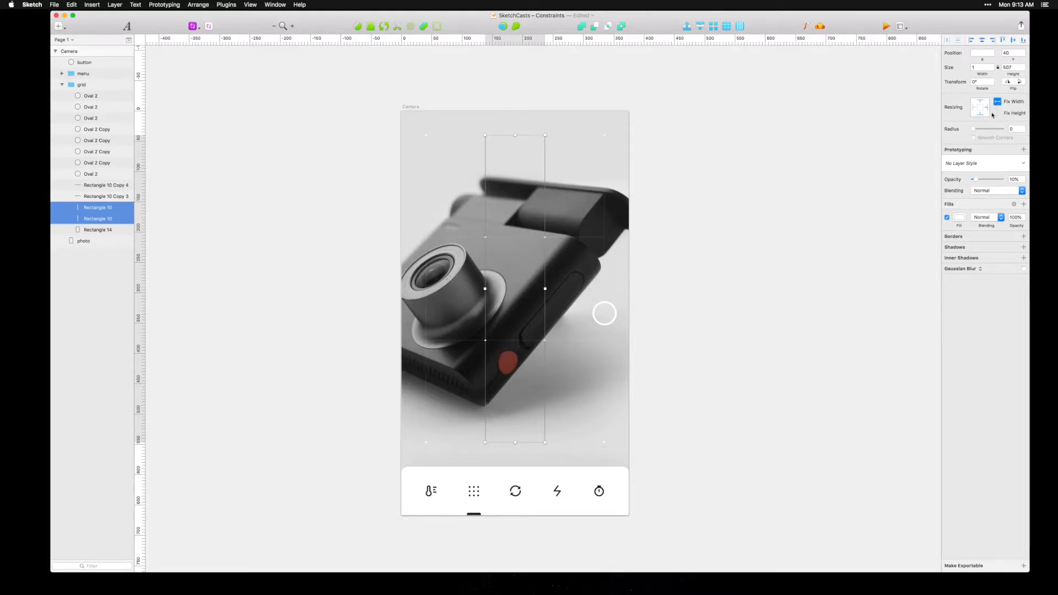
{"action": "left_click", "coordinate": [685, 353]}
Step: Fix the width and height of the grid's top-right and top-left corner dots, pinning each to its adjacent edges
{"action": "left_click", "coordinate": [545, 237]}
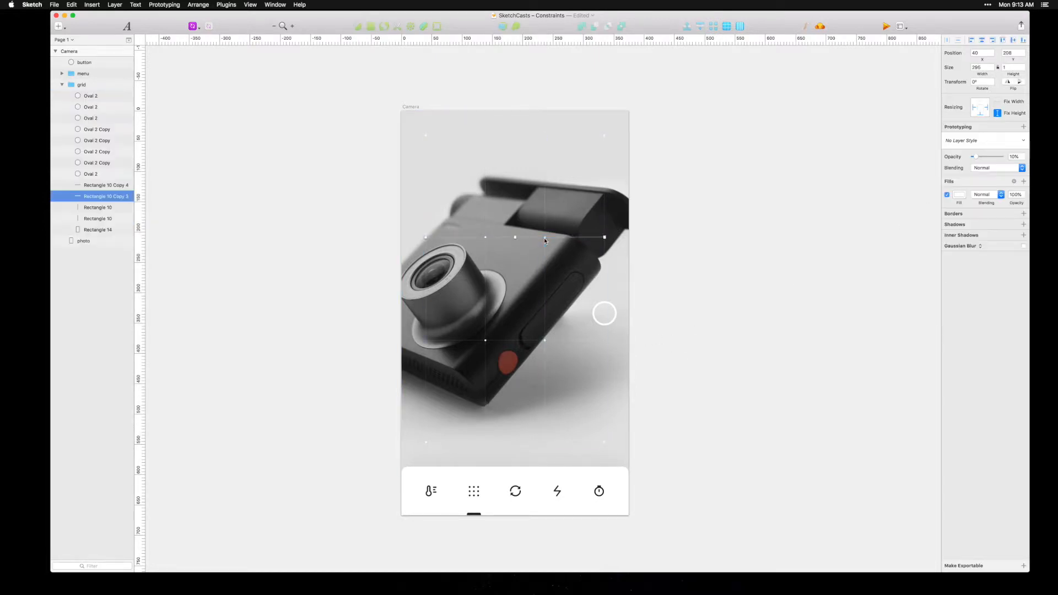
{"action": "left_click", "coordinate": [97, 173]}
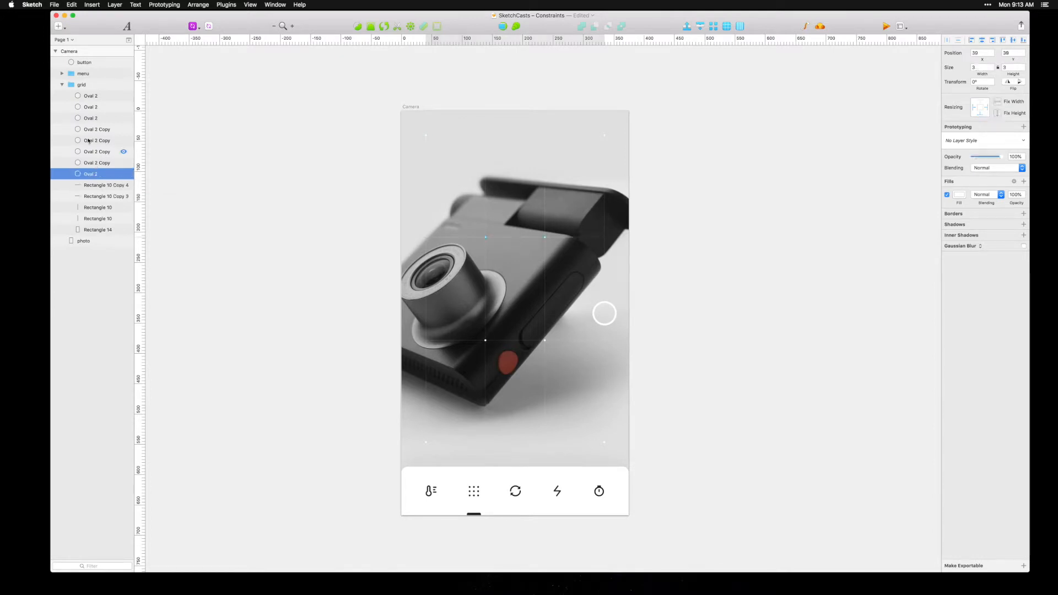
{"action": "left_click", "coordinate": [92, 99]}
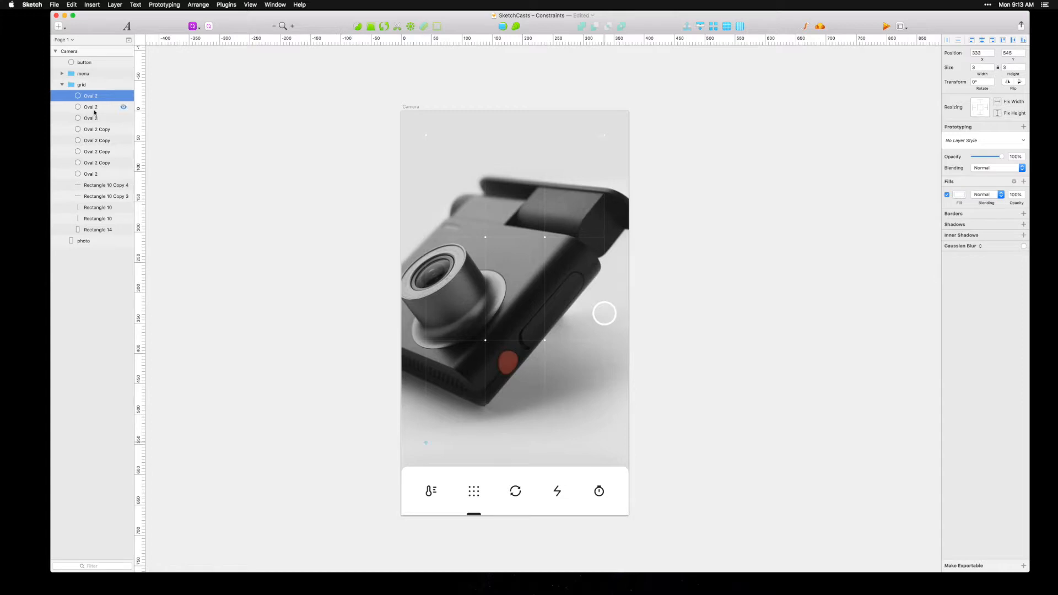
{"action": "left_click", "coordinate": [93, 108]}
{"action": "left_click", "coordinate": [91, 118]}
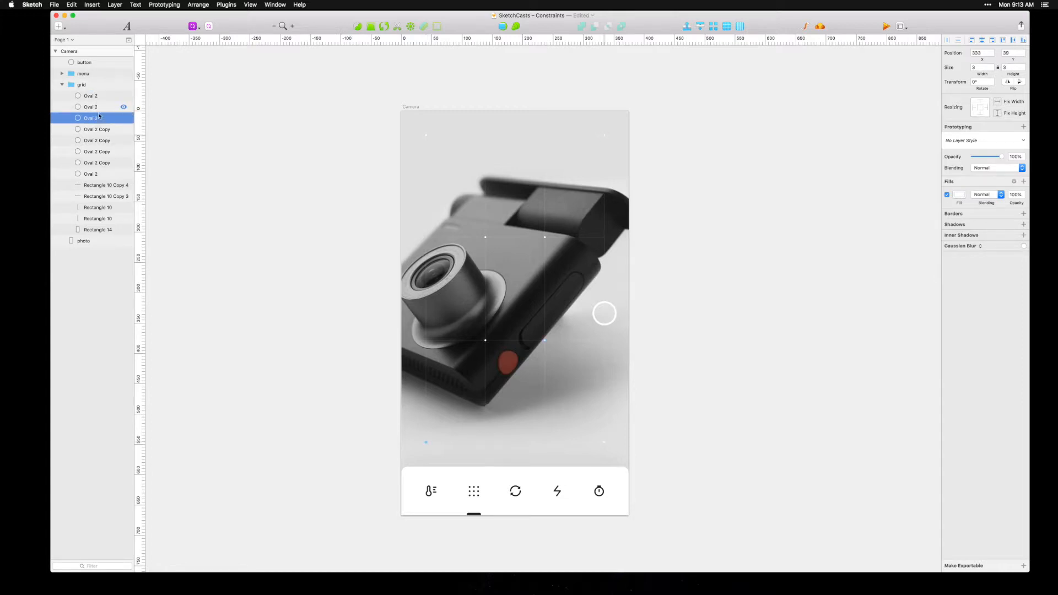
{"action": "left_click", "coordinate": [997, 101]}
{"action": "left_click", "coordinate": [997, 113]}
{"action": "left_click", "coordinate": [93, 174]}
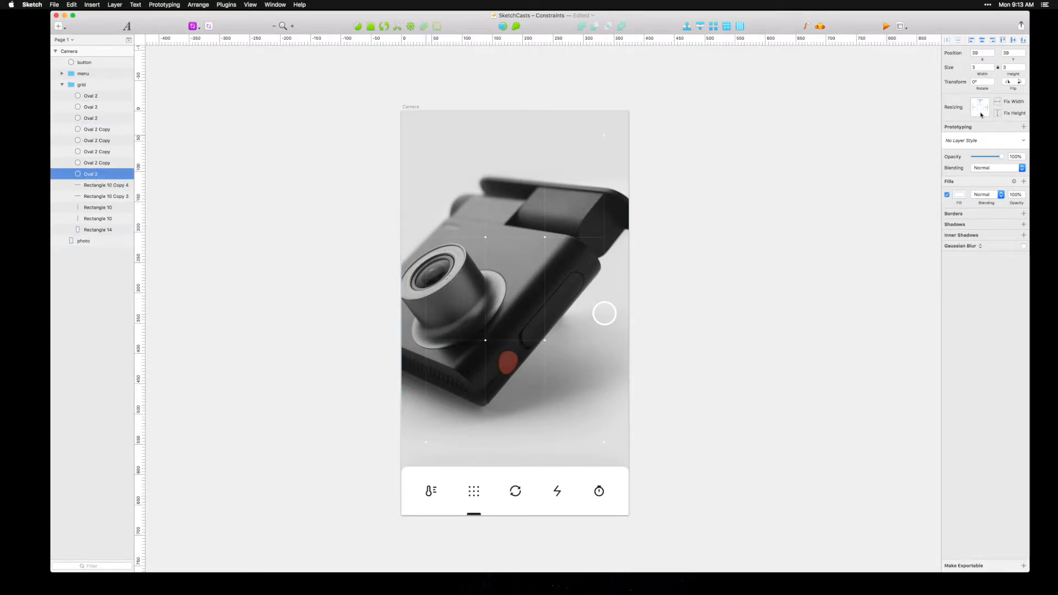
{"action": "left_click", "coordinate": [997, 101]}
{"action": "left_click", "coordinate": [997, 113]}
Step: Fix the size of the two upper inner grid dots, pinning each to the top and its nearest side edge
{"action": "left_click", "coordinate": [109, 167]}
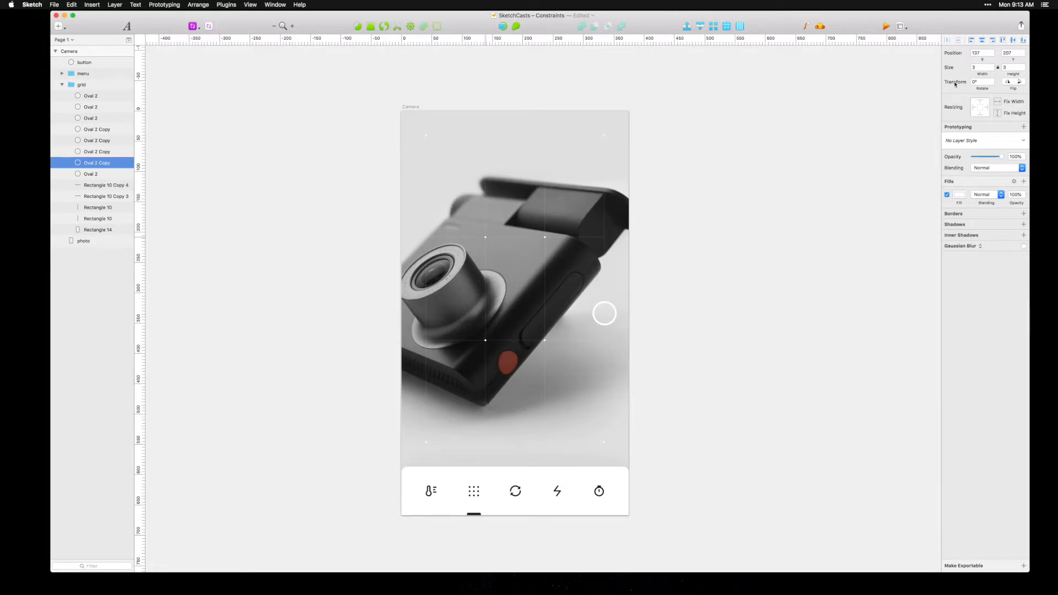
{"action": "left_click", "coordinate": [974, 108]}
{"action": "left_click", "coordinate": [998, 113]}
{"action": "left_click", "coordinate": [998, 103]}
{"action": "left_click", "coordinate": [102, 154]}
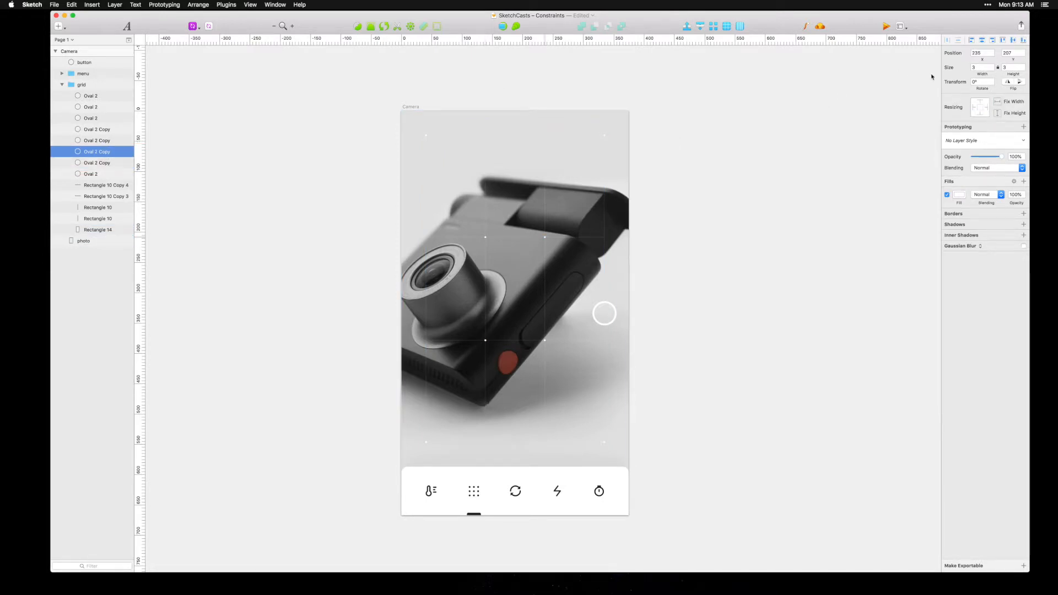
{"action": "left_click", "coordinate": [997, 101]}
{"action": "left_click", "coordinate": [997, 113]}
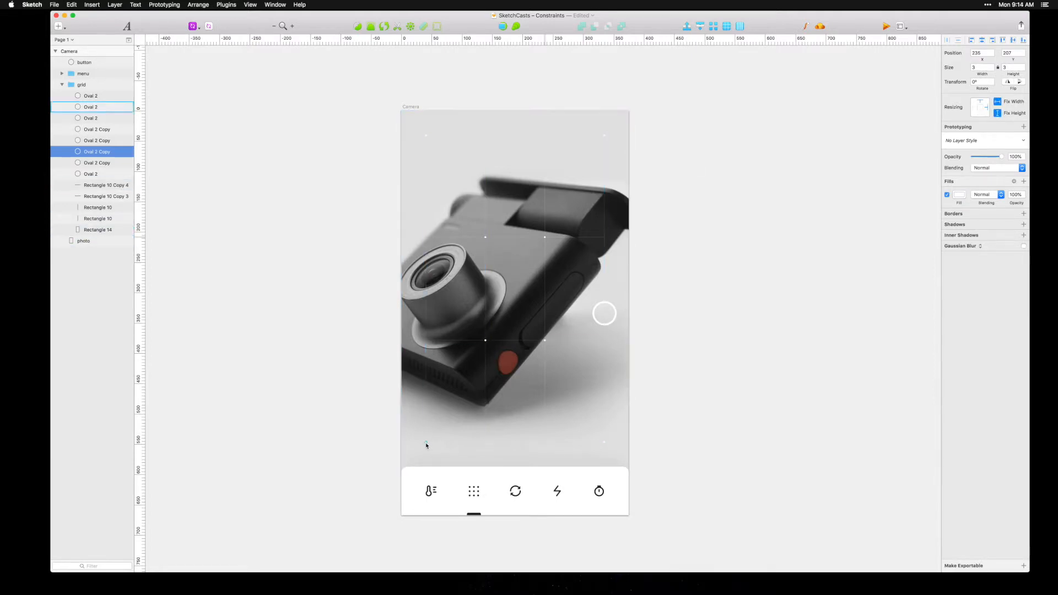
Step: Fix the size of the two lower inner grid dots, pinning each to the bottom and its nearest side edge
{"action": "left_click", "coordinate": [91, 141]}
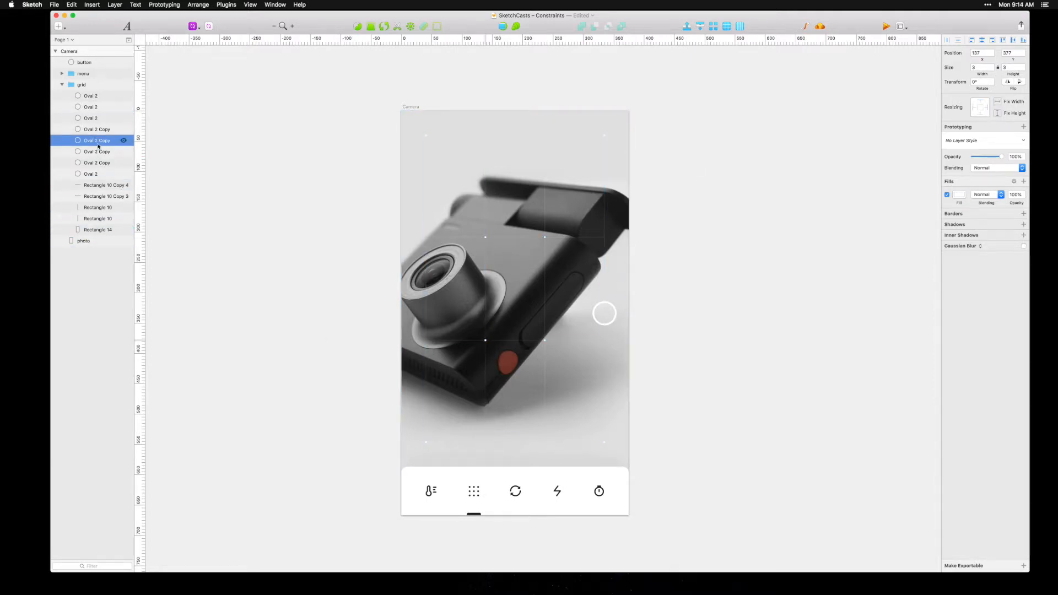
{"action": "left_click", "coordinate": [99, 131]}
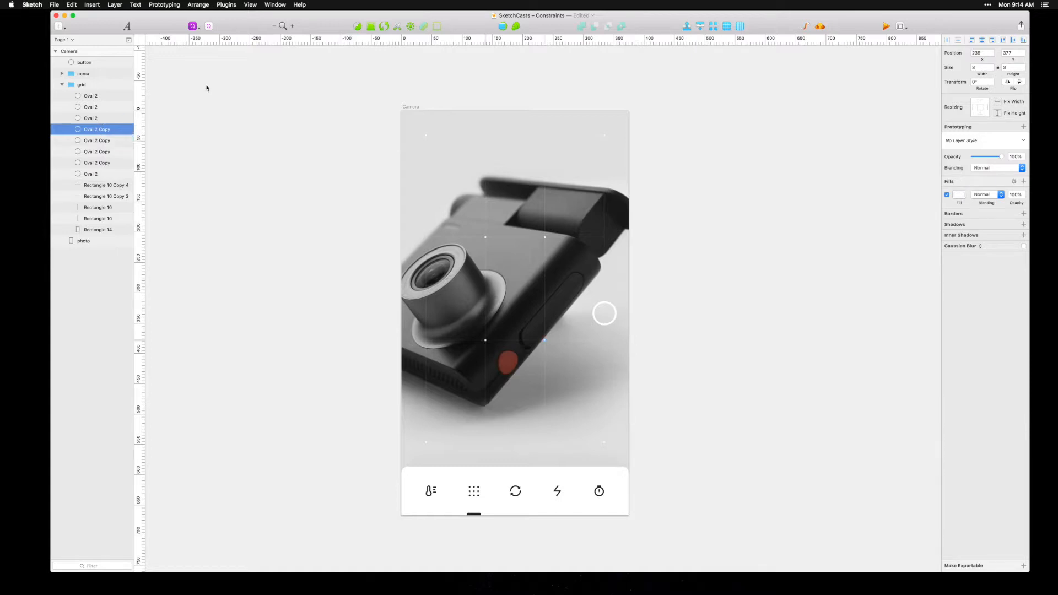
{"action": "left_click", "coordinate": [997, 113]}
{"action": "left_click", "coordinate": [997, 101]}
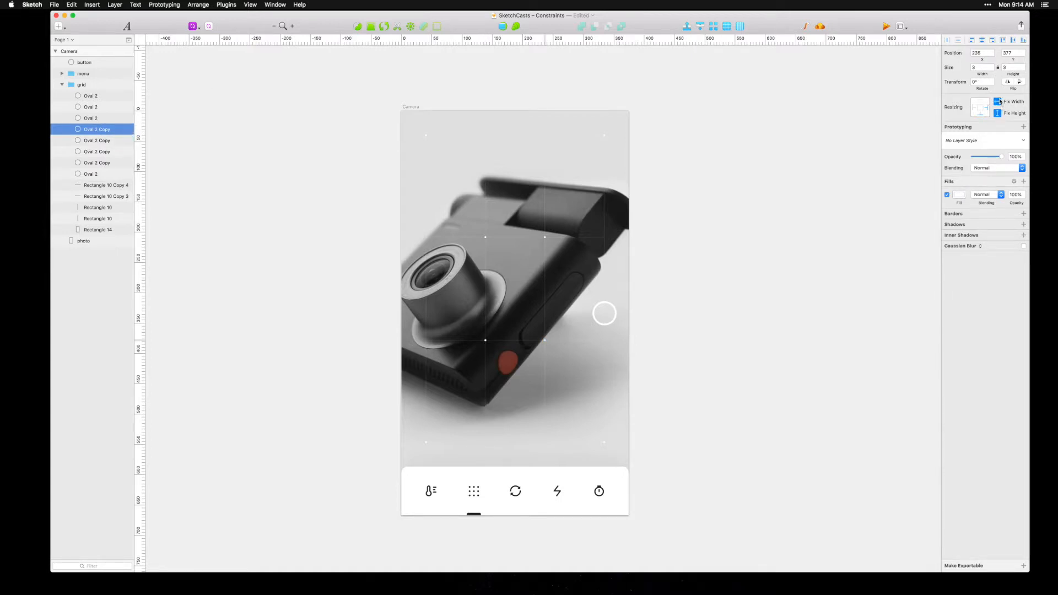
{"action": "left_click", "coordinate": [105, 142]}
{"action": "left_click", "coordinate": [997, 101]}
{"action": "left_click", "coordinate": [997, 112]}
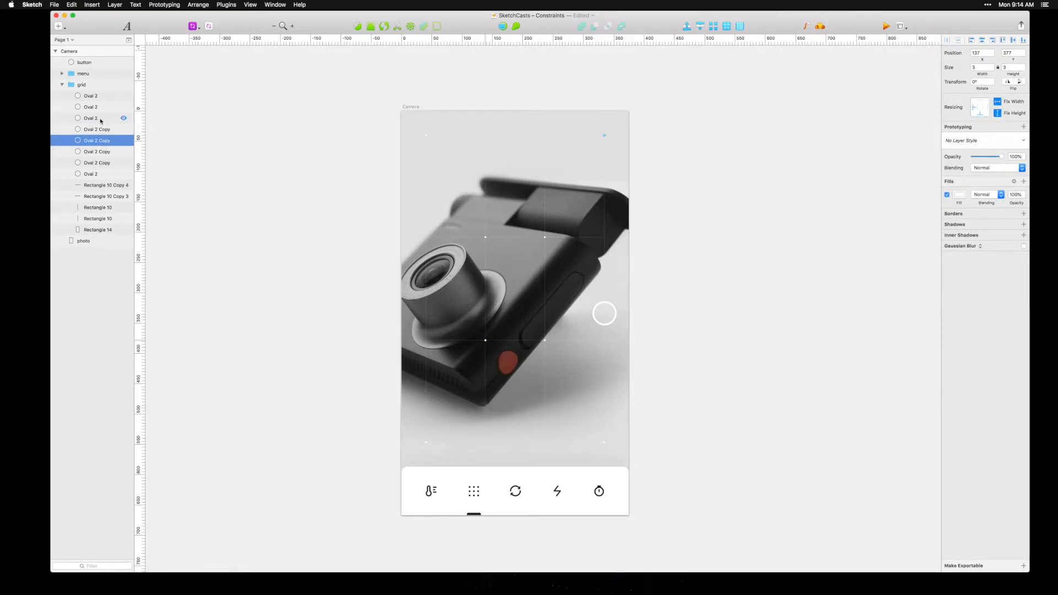
Step: Fix the width and height of the grid's bottom-left and bottom-right corner dots
{"action": "left_click", "coordinate": [101, 119]}
{"action": "left_click", "coordinate": [102, 107]}
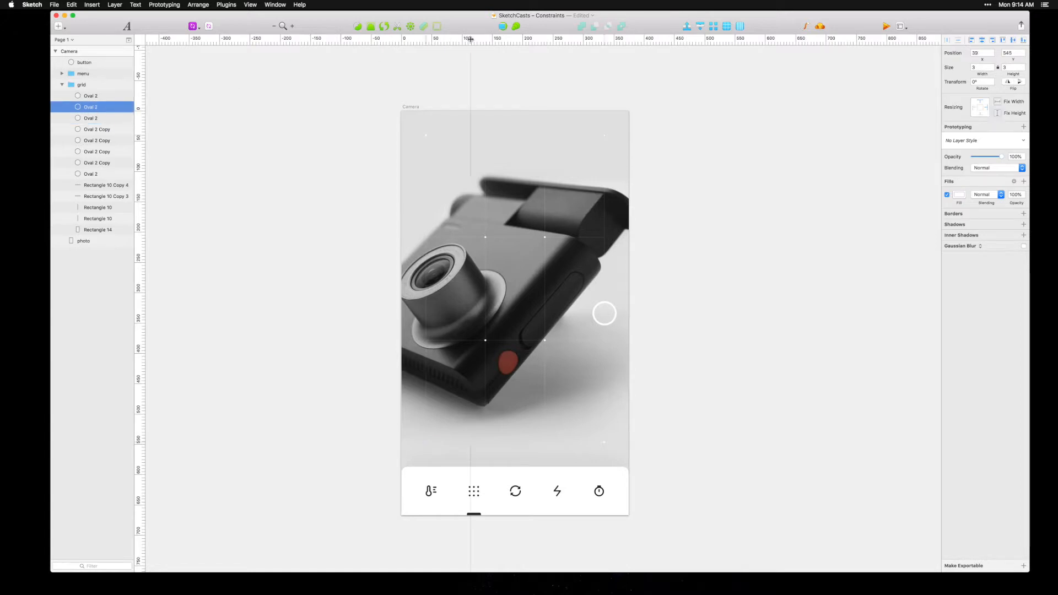
{"action": "left_click", "coordinate": [998, 113]}
{"action": "left_click", "coordinate": [997, 102]}
{"action": "left_click", "coordinate": [94, 97]}
{"action": "left_click", "coordinate": [998, 113]}
{"action": "left_click", "coordinate": [997, 102]}
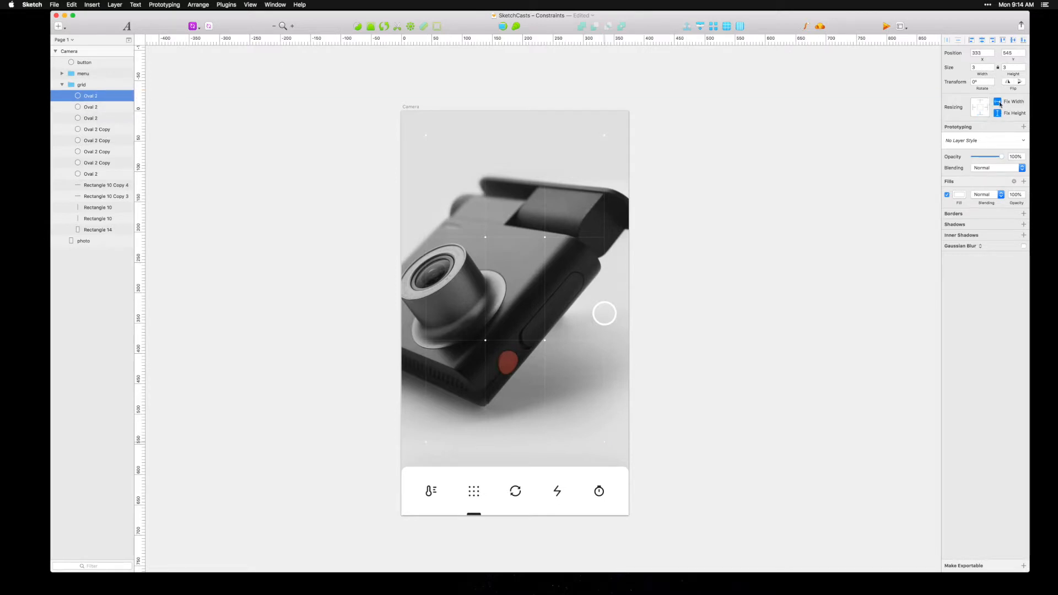
Step: Test the grid's constraints by widening the Camera artboard to about 611 px, and undo the resize
{"action": "left_click", "coordinate": [693, 368]}
{"action": "left_click", "coordinate": [409, 108]}
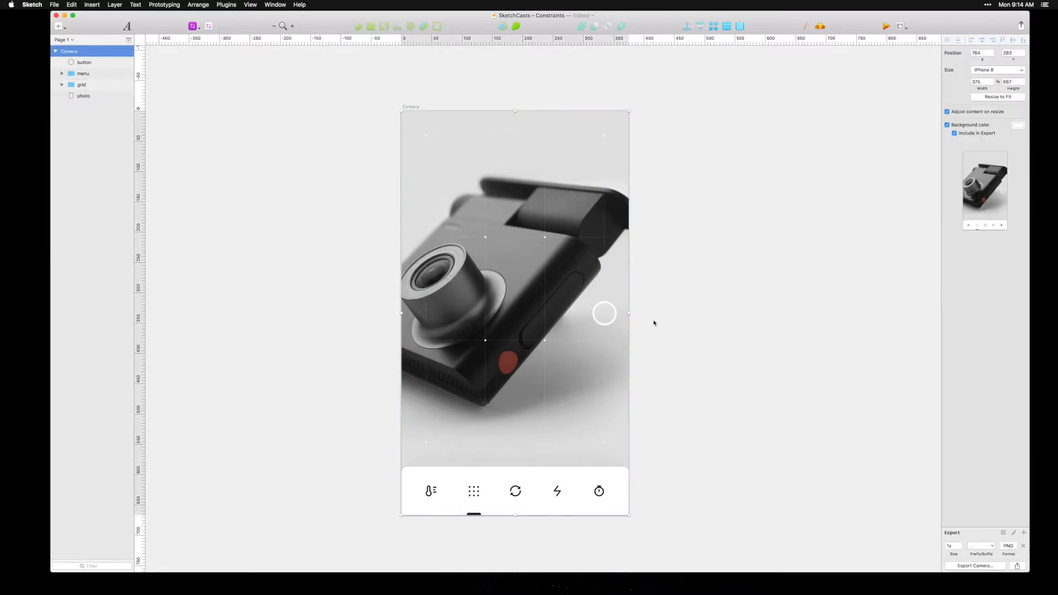
{"action": "left_click_drag", "start_coordinate": [630, 313], "coordinate": [778, 312]}
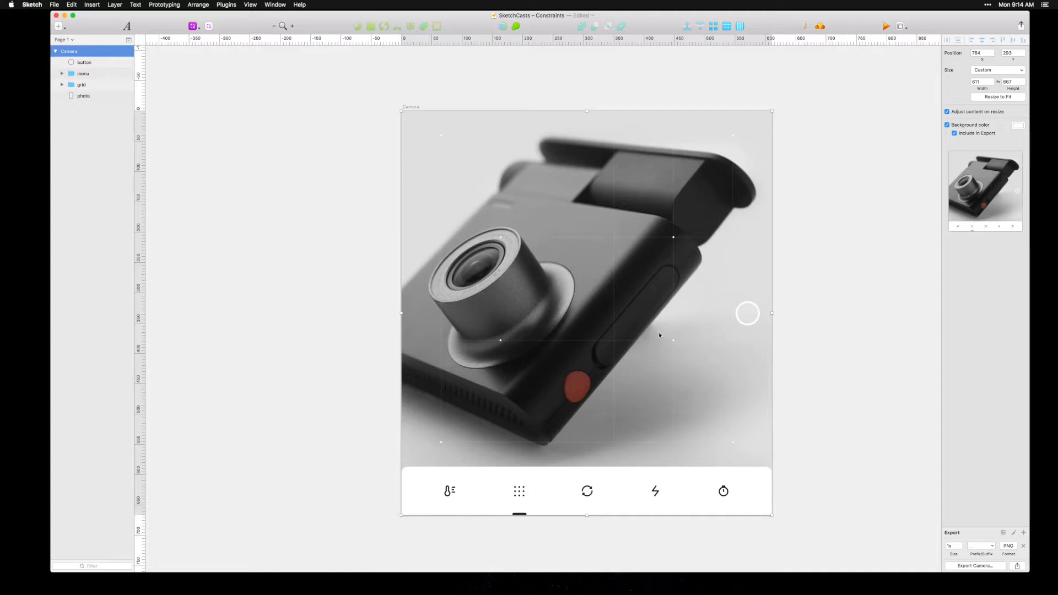
{"action": "key", "text": "super+z"}
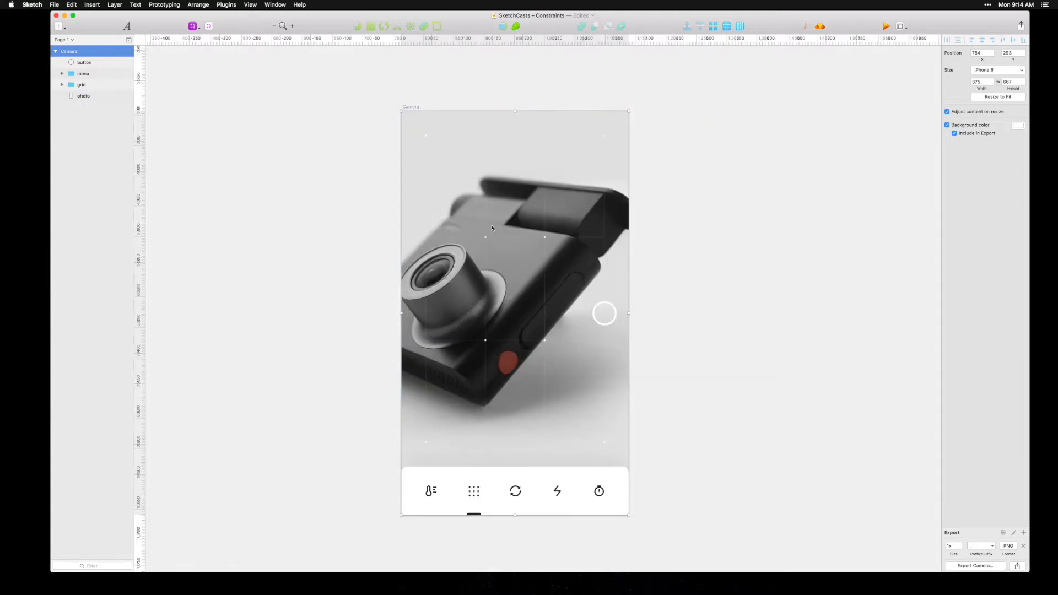
Step: Pin the left vertical grid line to the left edge and the right vertical line to the right edge
{"action": "left_click", "coordinate": [486, 270], "text": "super"}
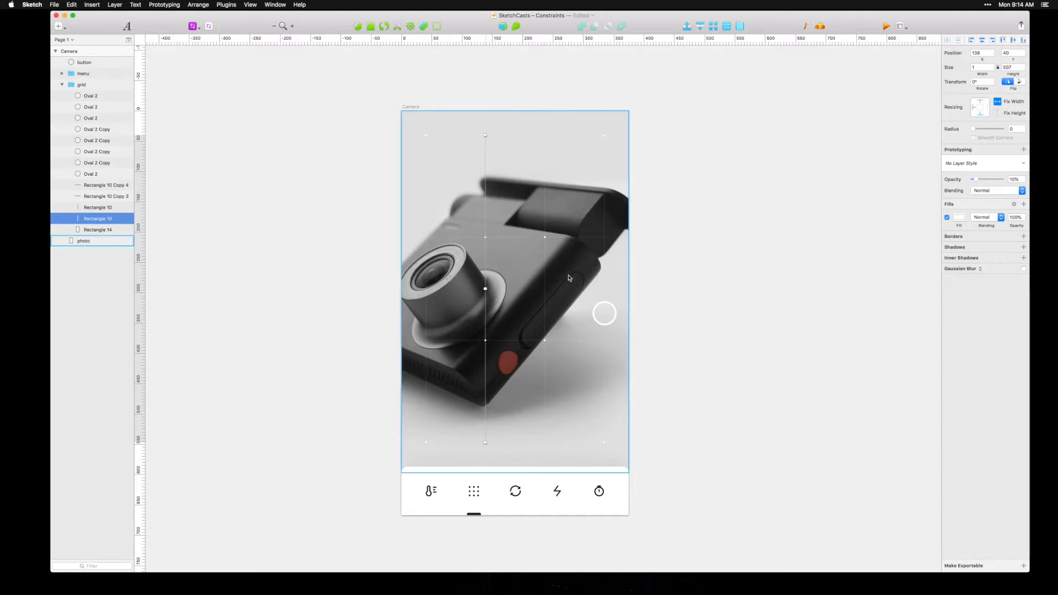
{"action": "left_click", "coordinate": [545, 272]}
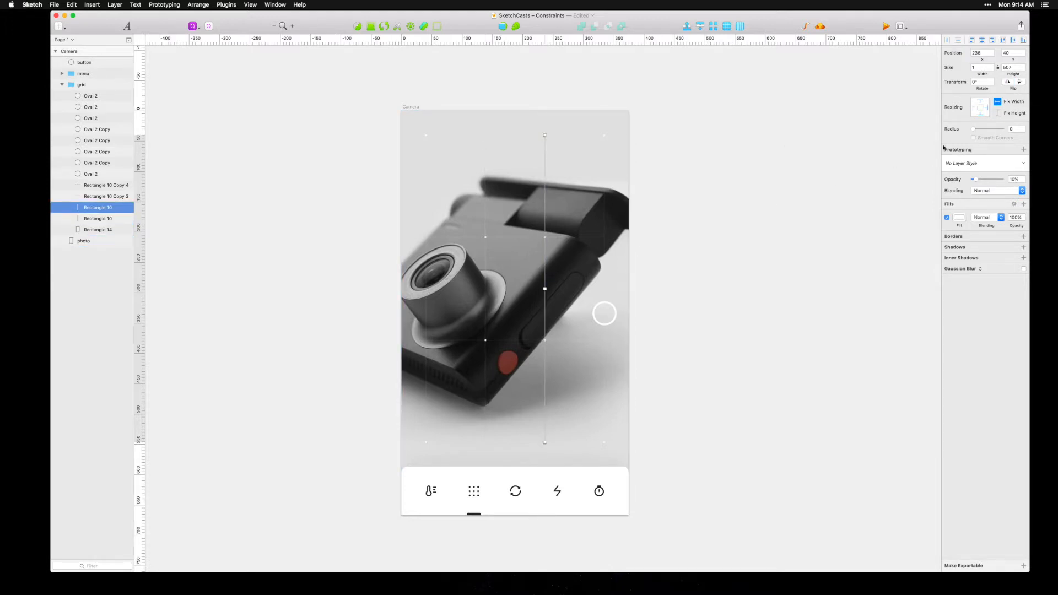
{"action": "left_click", "coordinate": [105, 196]}
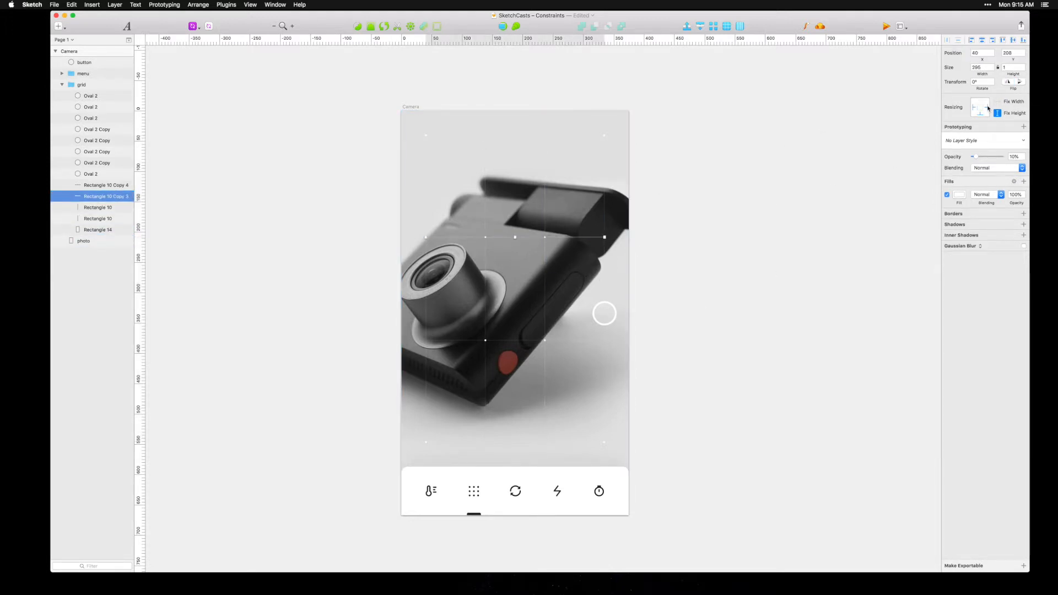
Step: Test the vertical lines' side pins by widening the Camera artboard, and undo the resize
{"action": "left_click", "coordinate": [408, 110]}
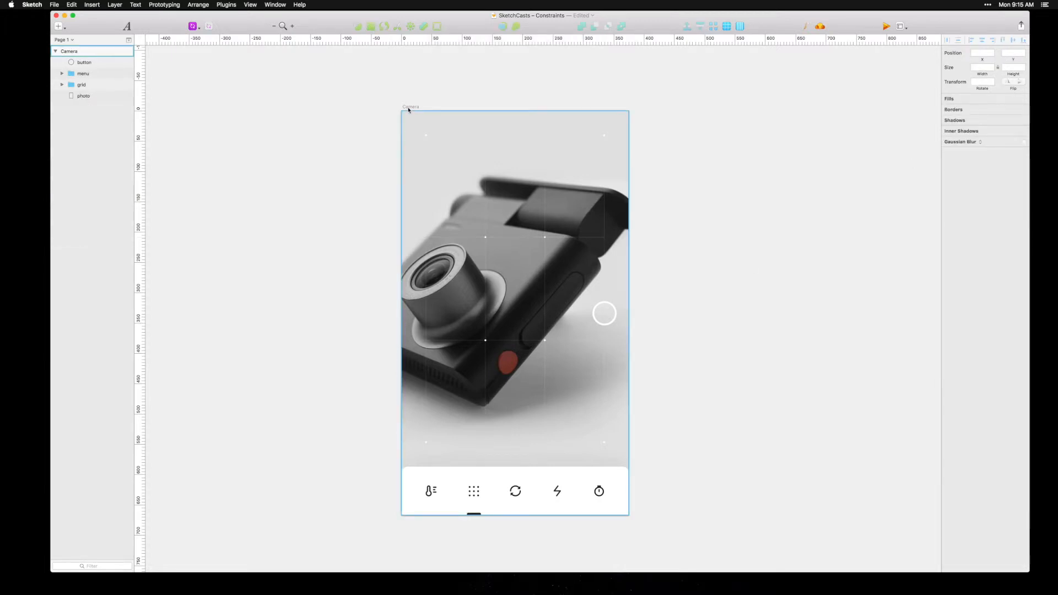
{"action": "left_click_drag", "start_coordinate": [629, 312], "coordinate": [813, 310]}
{"action": "key", "text": "super+z"}
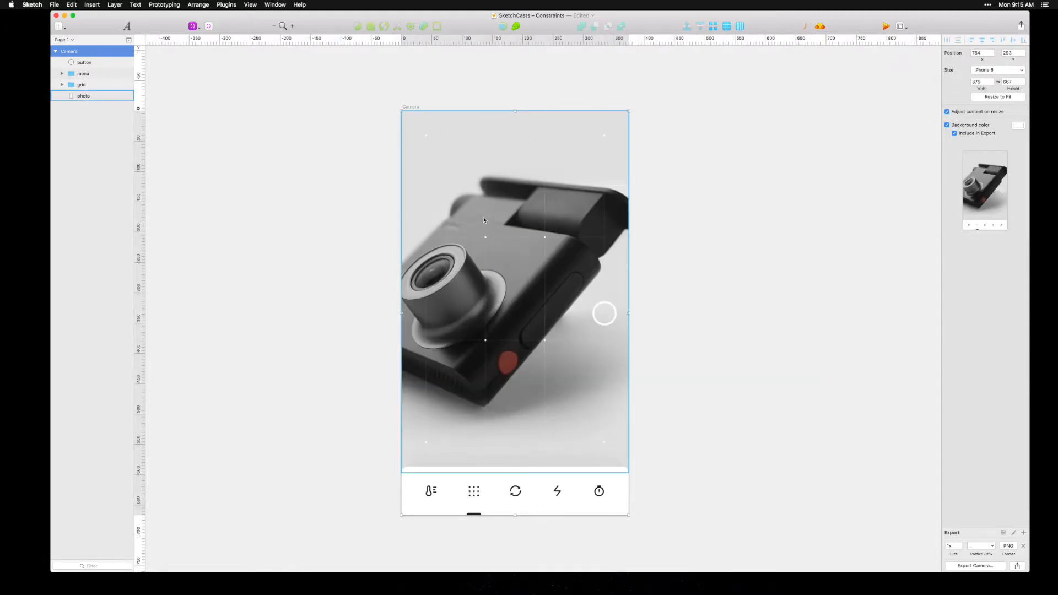
Step: Remove the side edge pins from both vertical grid lines
{"action": "left_click", "coordinate": [485, 218], "text": "super"}
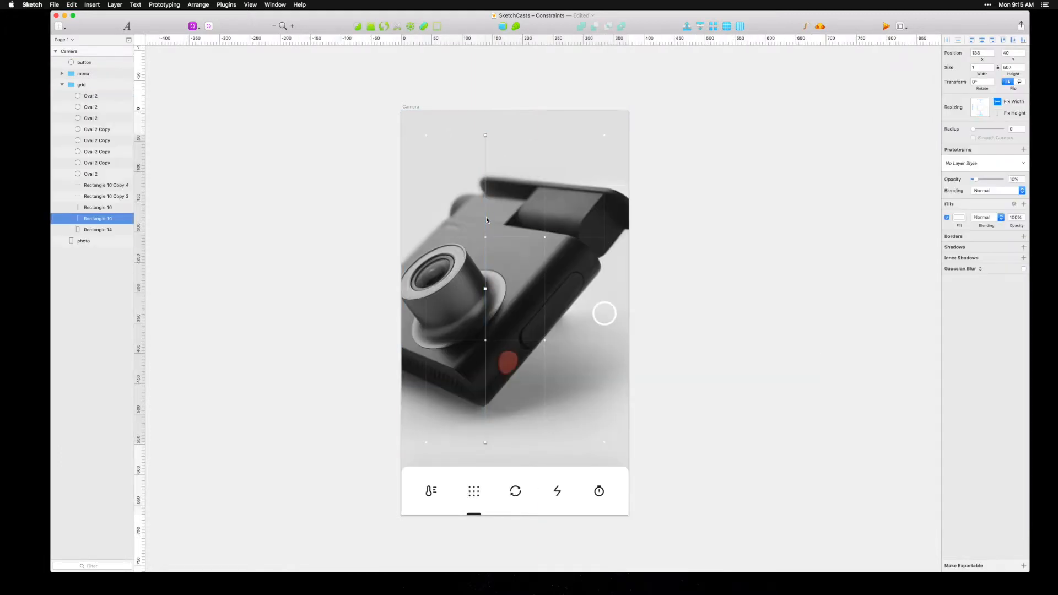
{"action": "left_click", "coordinate": [544, 278], "text": "super"}
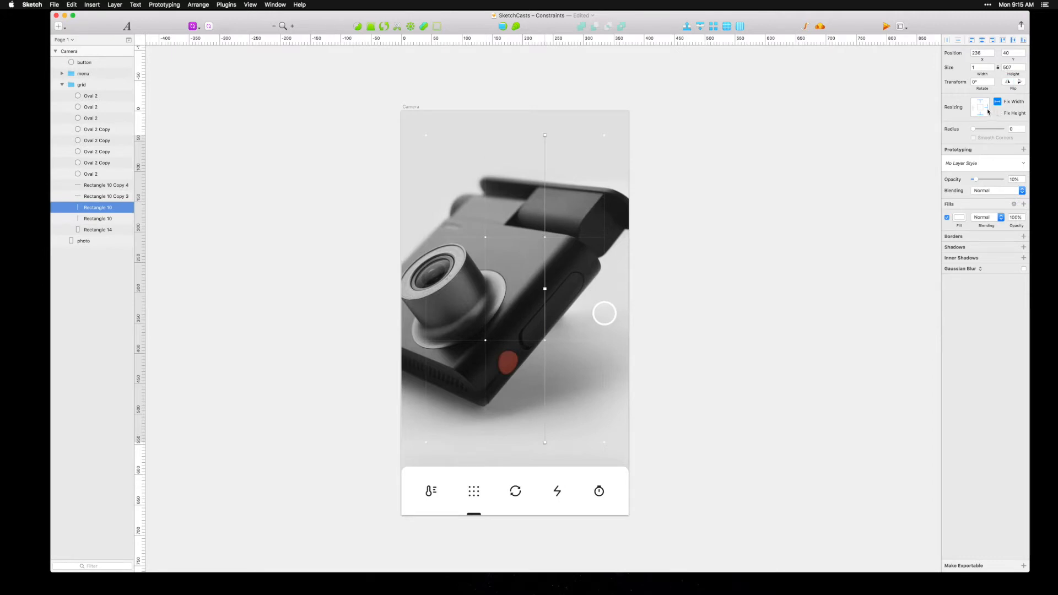
{"action": "key", "text": "Escape"}
Step: Test the unpinned vertical grid lines by widening the Camera artboard again, and undo the resize
{"action": "left_click", "coordinate": [408, 107]}
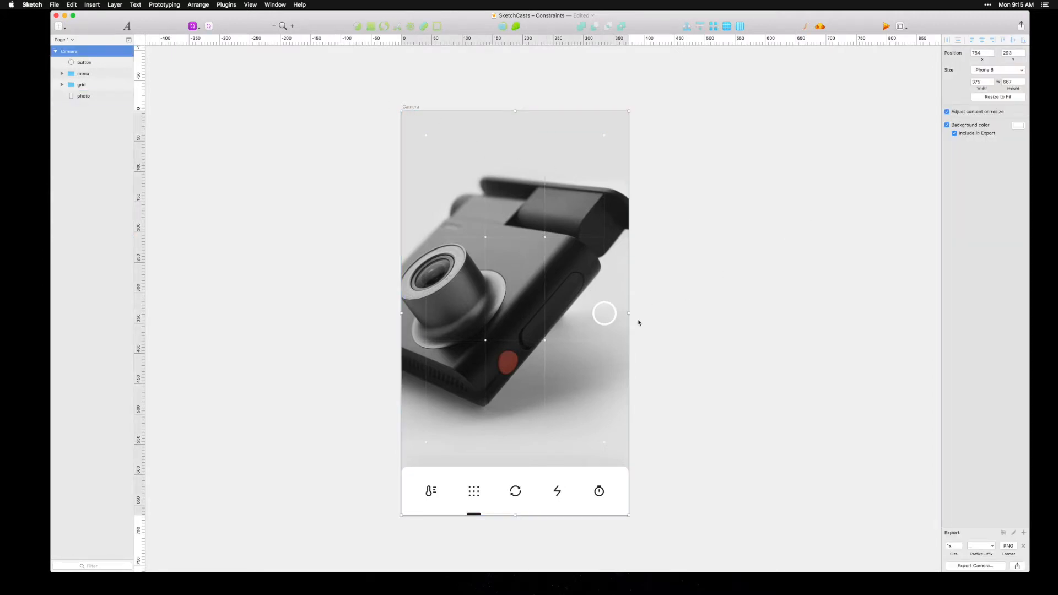
{"action": "left_click_drag", "start_coordinate": [629, 313], "coordinate": [816, 312]}
{"action": "key", "text": "super+z"}
Step: Remove the left and right edge pins from the four inner grid dots, keeping their width and height fixed
{"action": "left_click", "coordinate": [485, 269], "text": "super"}
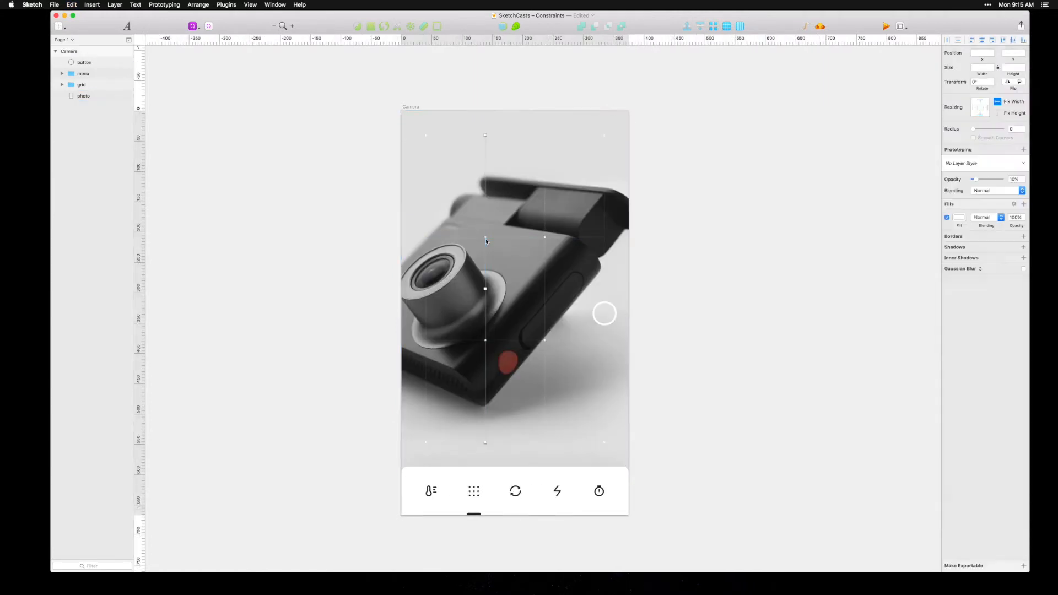
{"action": "left_click", "coordinate": [97, 163]}
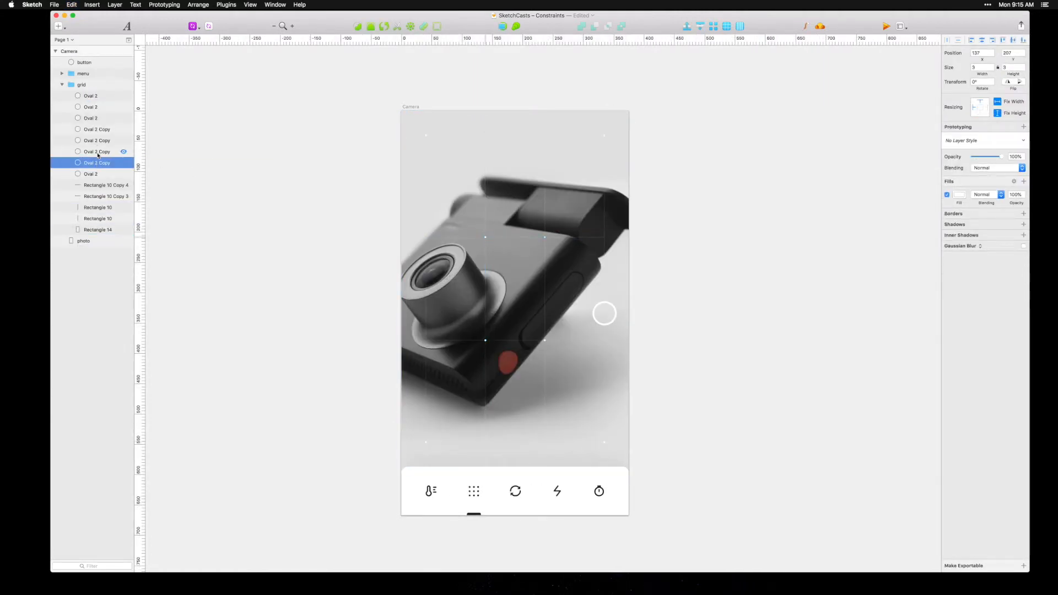
{"action": "left_click", "coordinate": [99, 130], "text": "shift"}
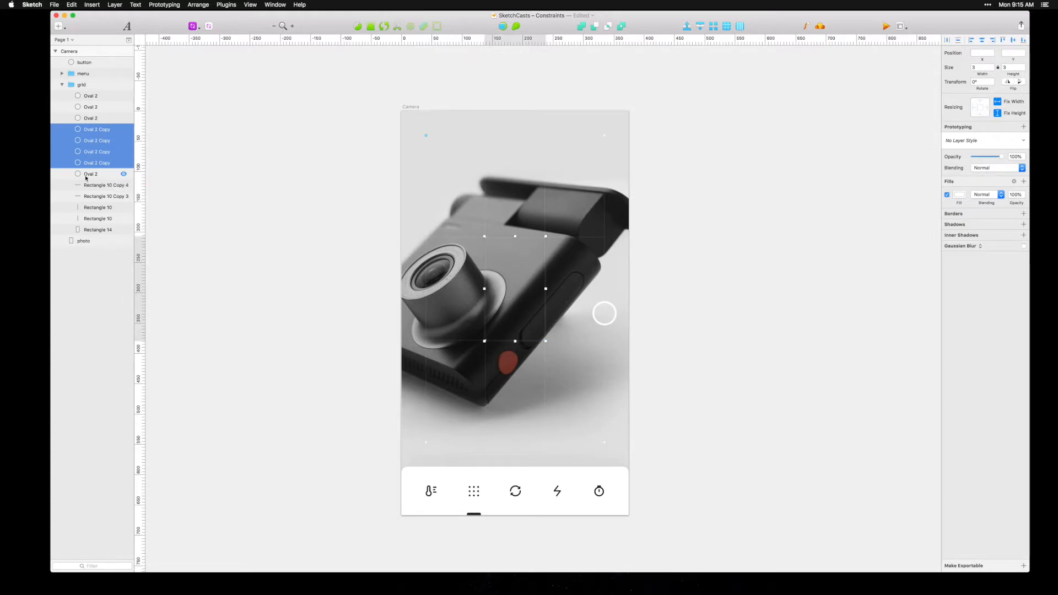
{"action": "left_click", "coordinate": [97, 164]}
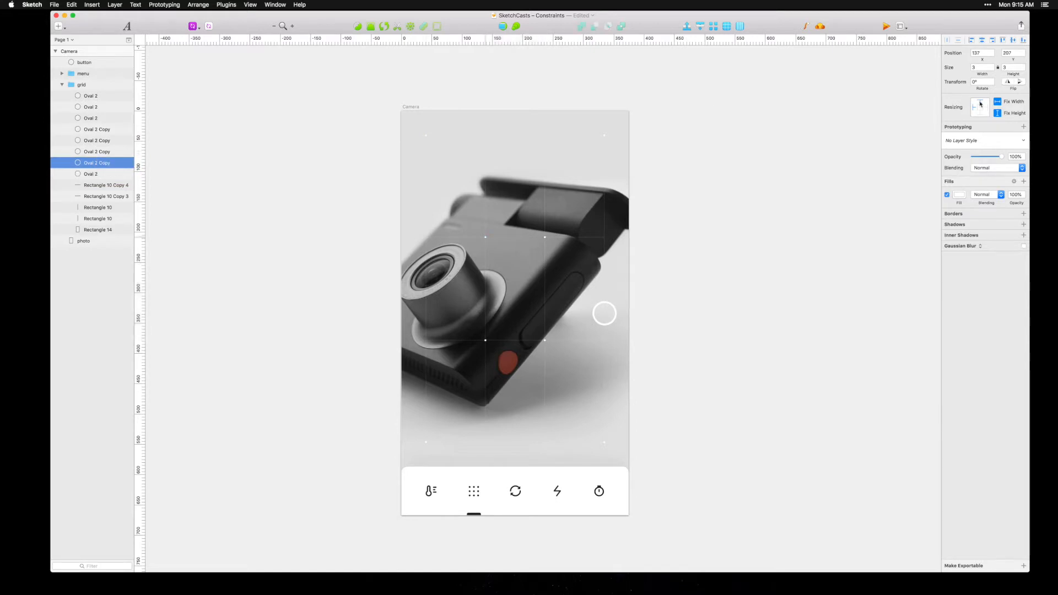
{"action": "left_click", "coordinate": [115, 153]}
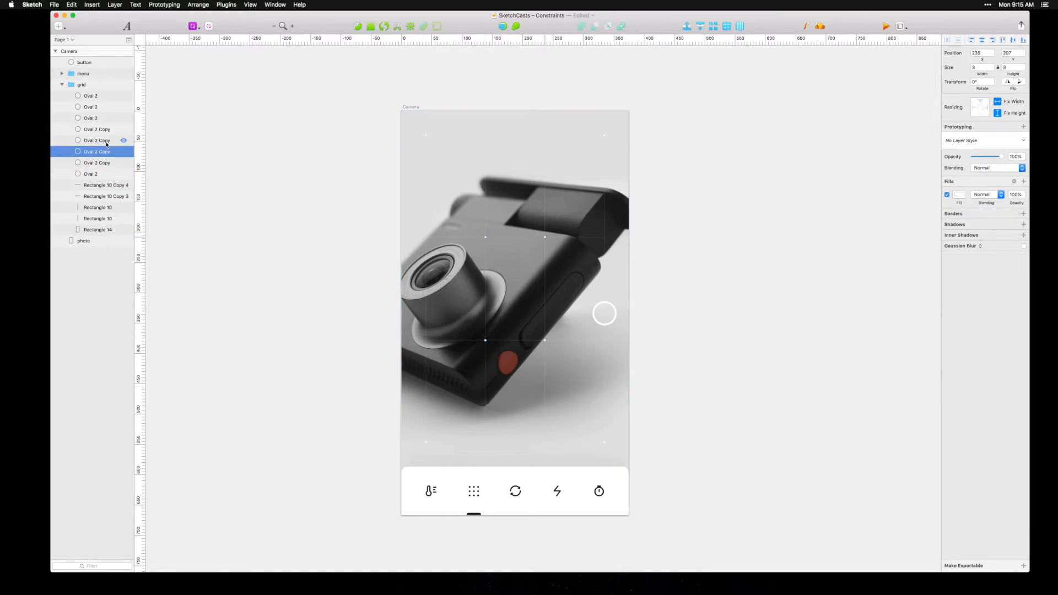
{"action": "left_click", "coordinate": [105, 142]}
{"action": "left_click", "coordinate": [96, 130]}
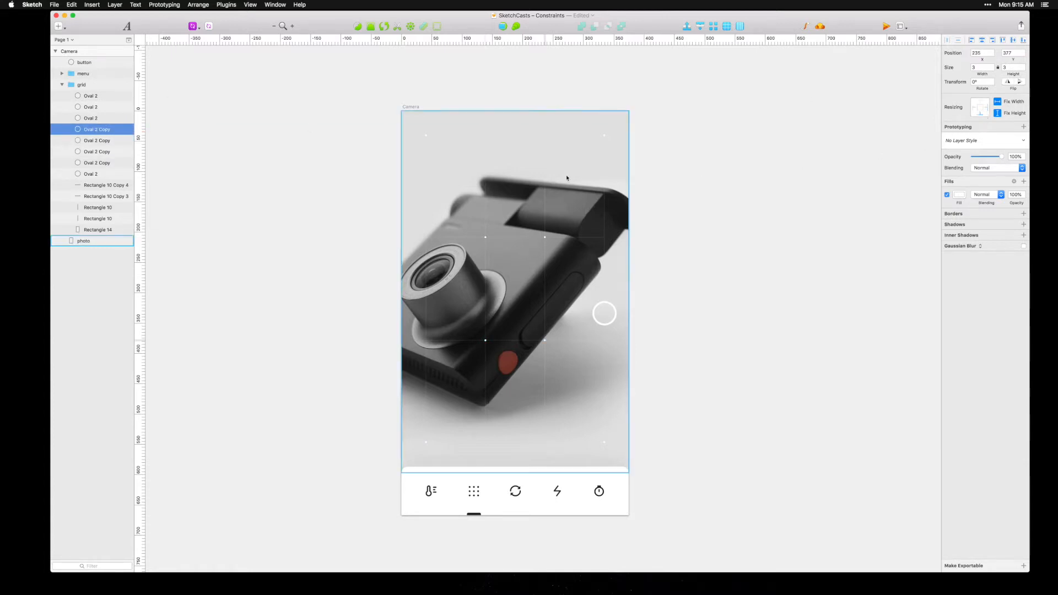
Step: Test the inner dots' constraints by widening the Camera artboard to about 697 px
{"action": "left_click", "coordinate": [411, 106]}
{"action": "left_click_drag", "start_coordinate": [630, 312], "coordinate": [824, 303]}
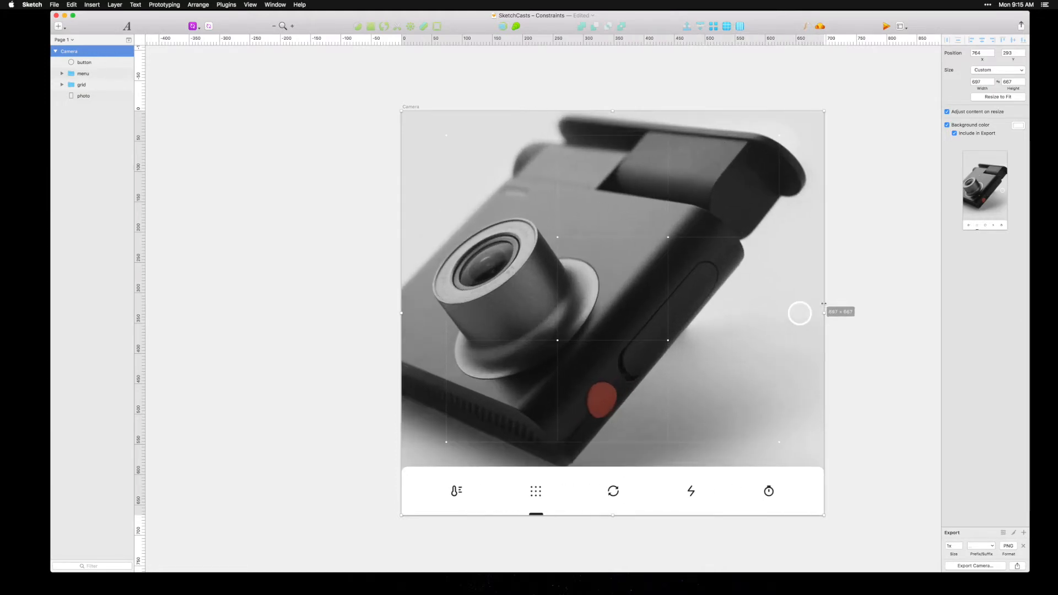
Step: Undo the widening of the Camera artboard, test a shrink to about 320 × 465 px, and undo that resize
{"action": "key", "text": "super+z"}
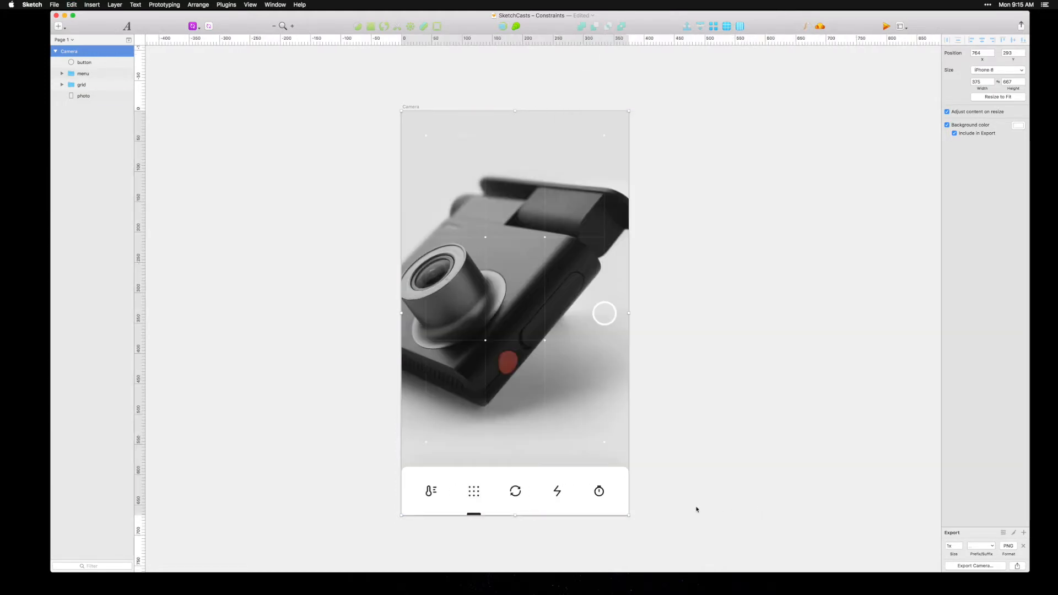
{"action": "left_click_drag", "start_coordinate": [628, 517], "coordinate": [595, 395]}
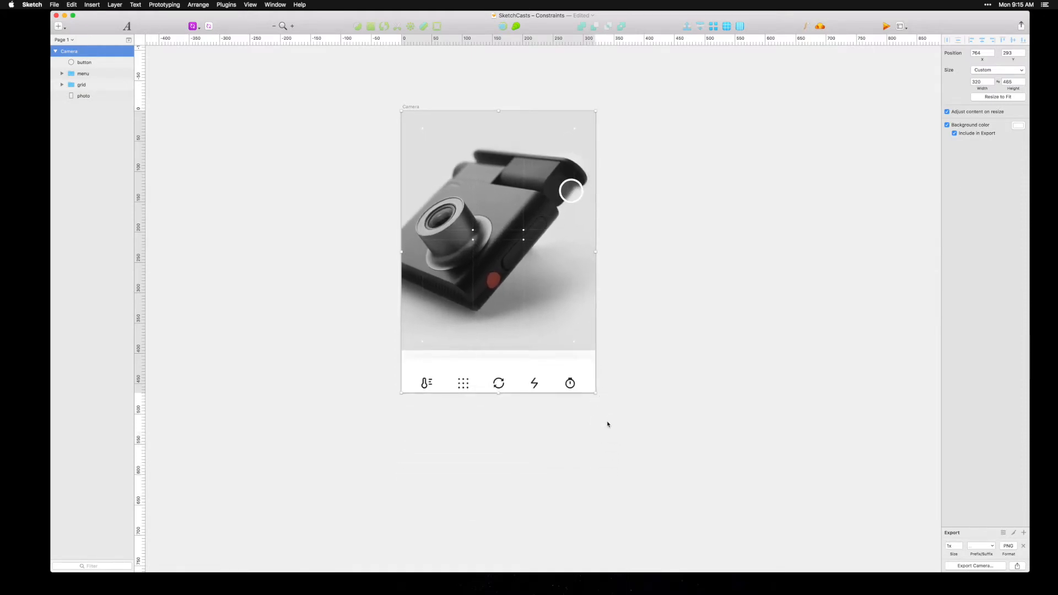
{"action": "key", "text": "super+z"}
Step: Remove the top and bottom edge pins from both horizontal grid lines, keeping their height fixed
{"action": "left_click", "coordinate": [546, 340], "text": "super"}
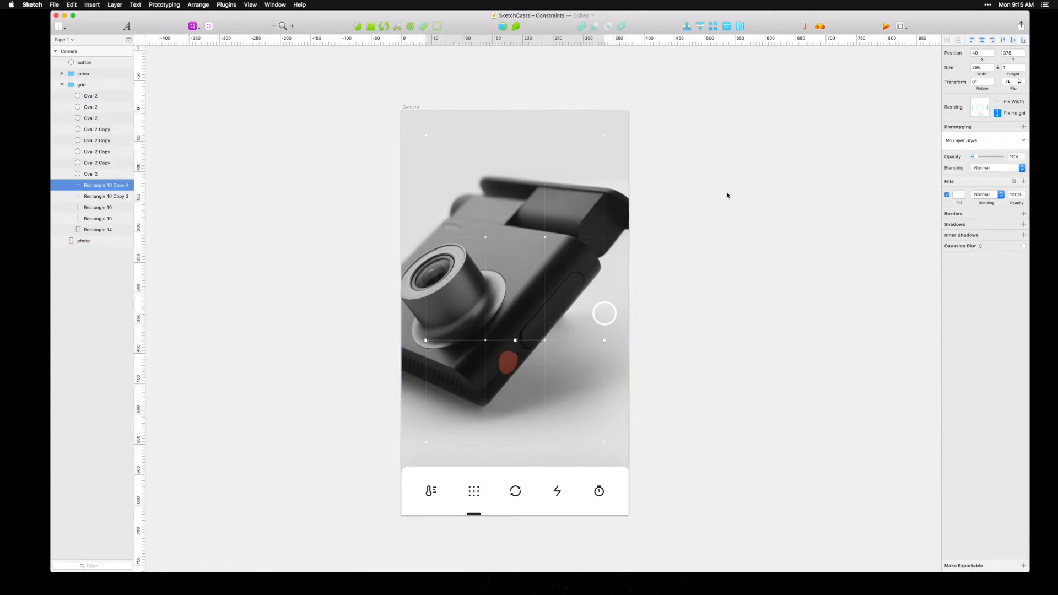
{"action": "left_click", "coordinate": [573, 237], "text": "super"}
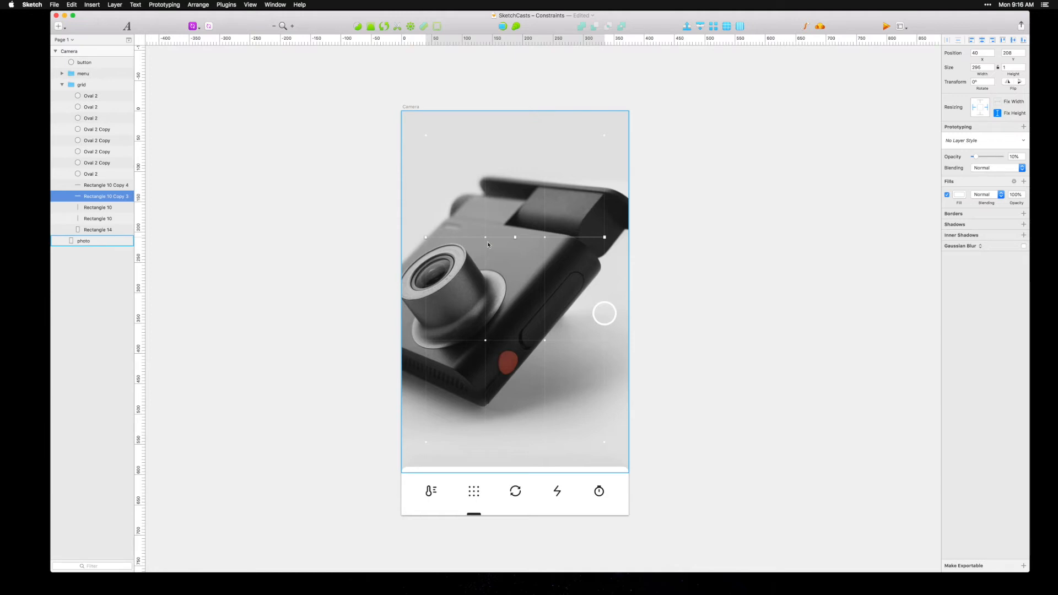
Step: Remove the top and bottom edge pins from the four inner grid dots, keeping their width and height fixed
{"action": "left_click", "coordinate": [104, 162]}
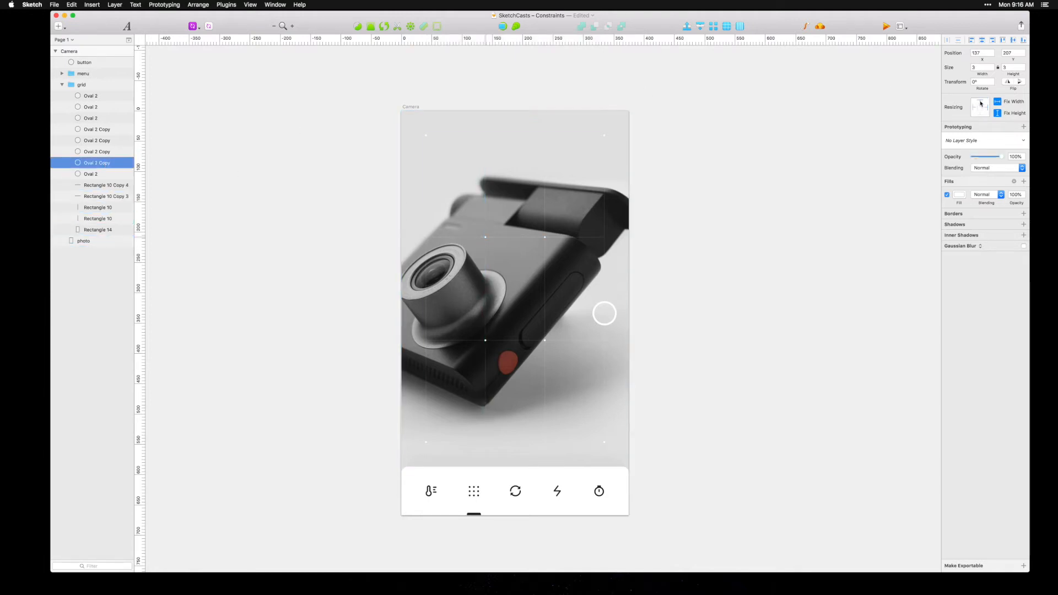
{"action": "left_click", "coordinate": [100, 152]}
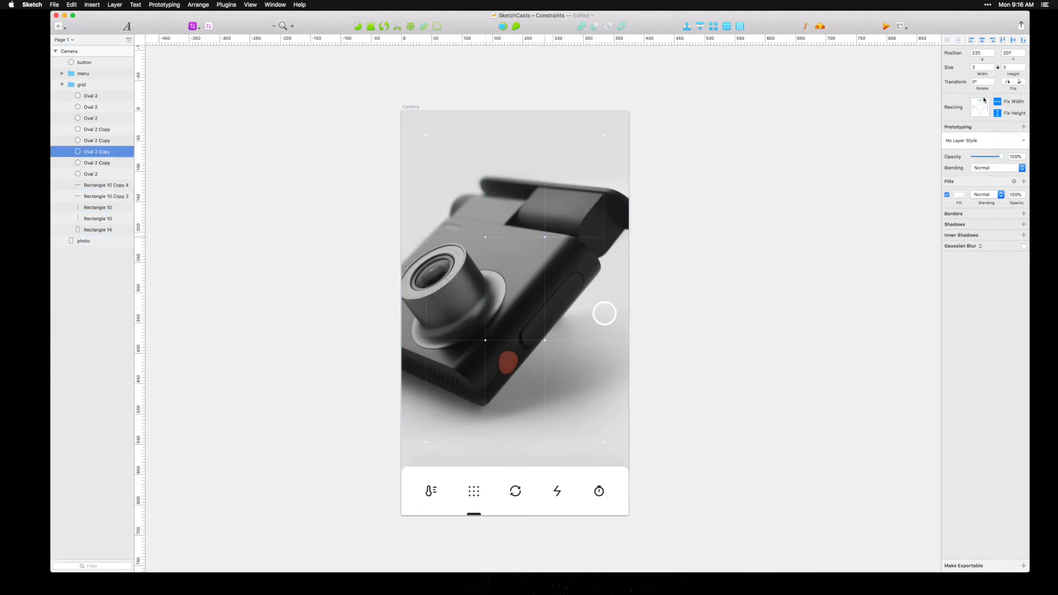
{"action": "left_click", "coordinate": [107, 144]}
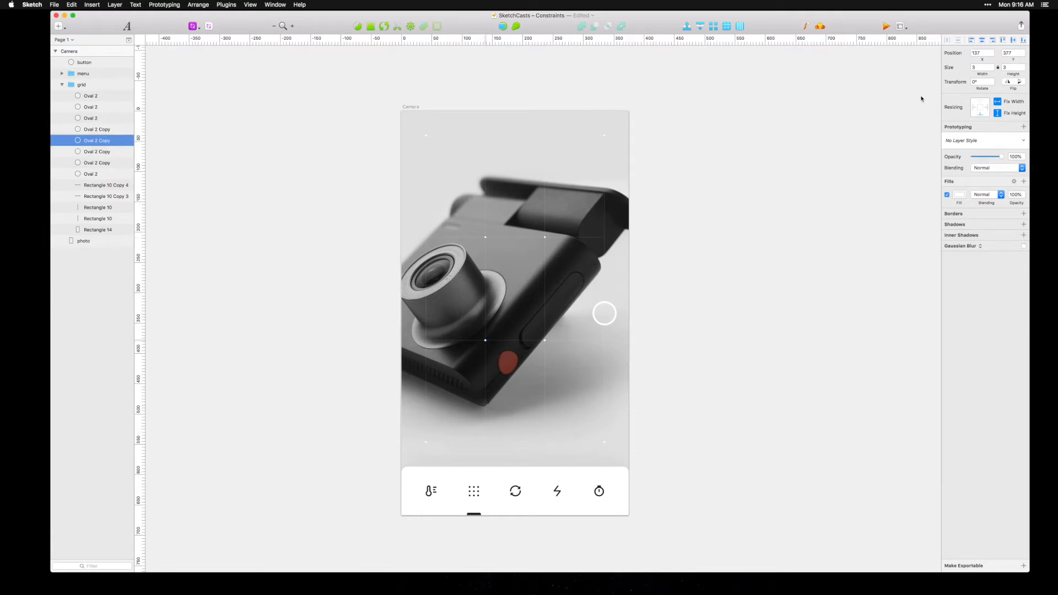
{"action": "left_click", "coordinate": [979, 116]}
{"action": "left_click", "coordinate": [100, 129]}
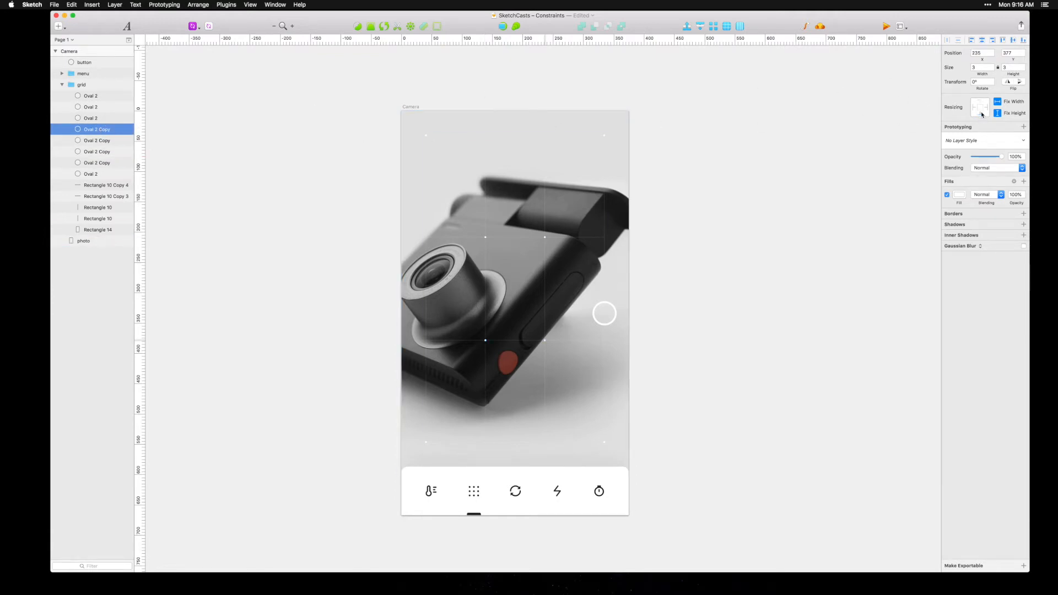
Step: Test the grid's vertical constraints by shrinking the Camera artboard to about 361 × 469 px, and undo the resize
{"action": "left_click", "coordinate": [411, 107]}
{"action": "left_click_drag", "start_coordinate": [630, 520], "coordinate": [620, 394]}
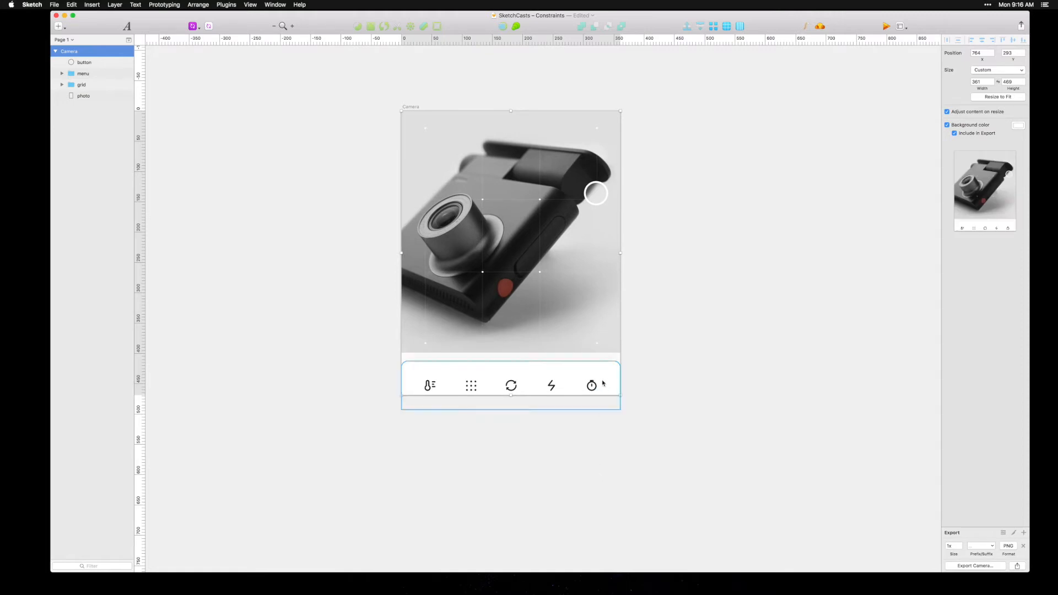
{"action": "key", "text": "super+z"}
Step: Check the resizing constraints of the menu background and menu group, test them by shortening the Camera artboard, and undo the resize
{"action": "double_click", "coordinate": [622, 498]}
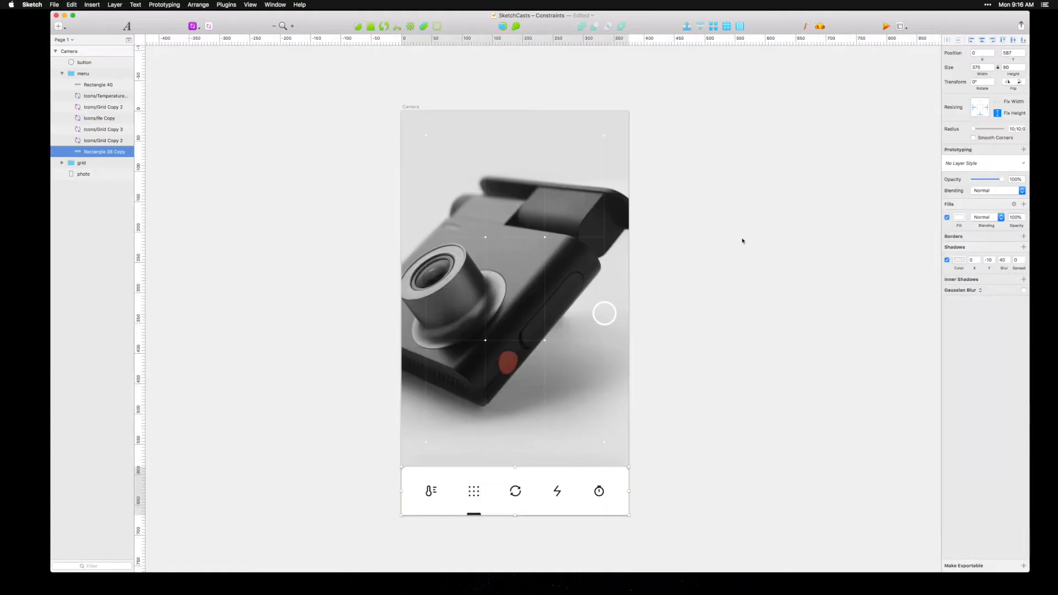
{"action": "left_click", "coordinate": [119, 73]}
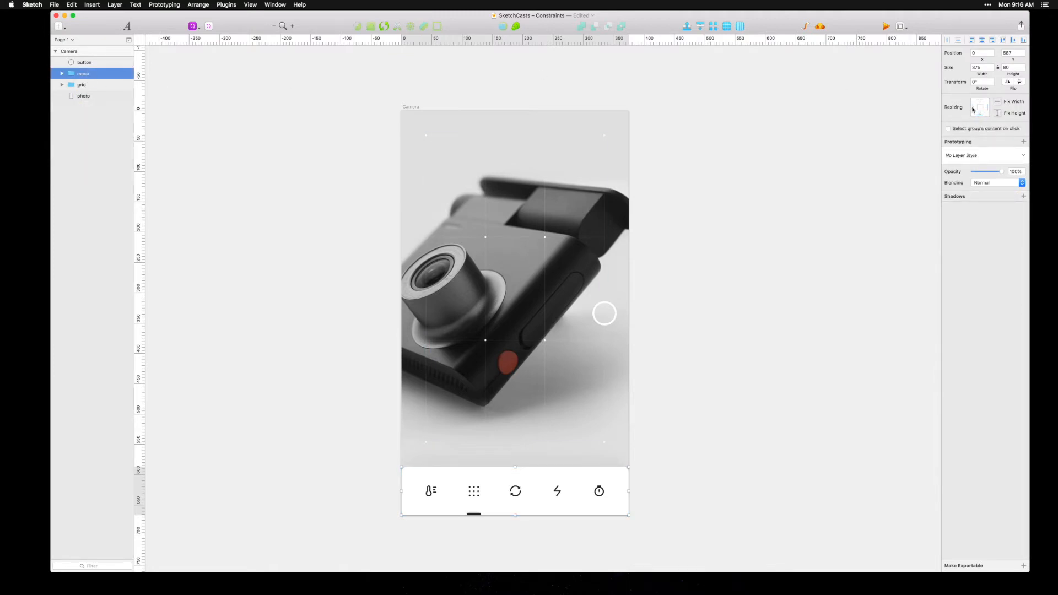
{"action": "left_click", "coordinate": [416, 103]}
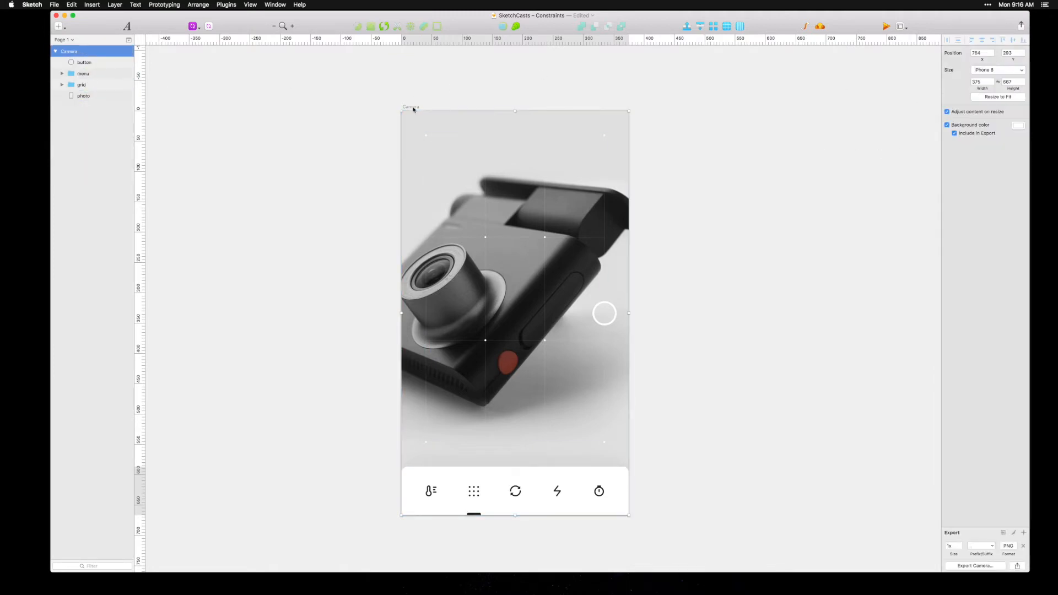
{"action": "left_click_drag", "start_coordinate": [629, 516], "coordinate": [630, 457]}
{"action": "key", "text": "super+z"}
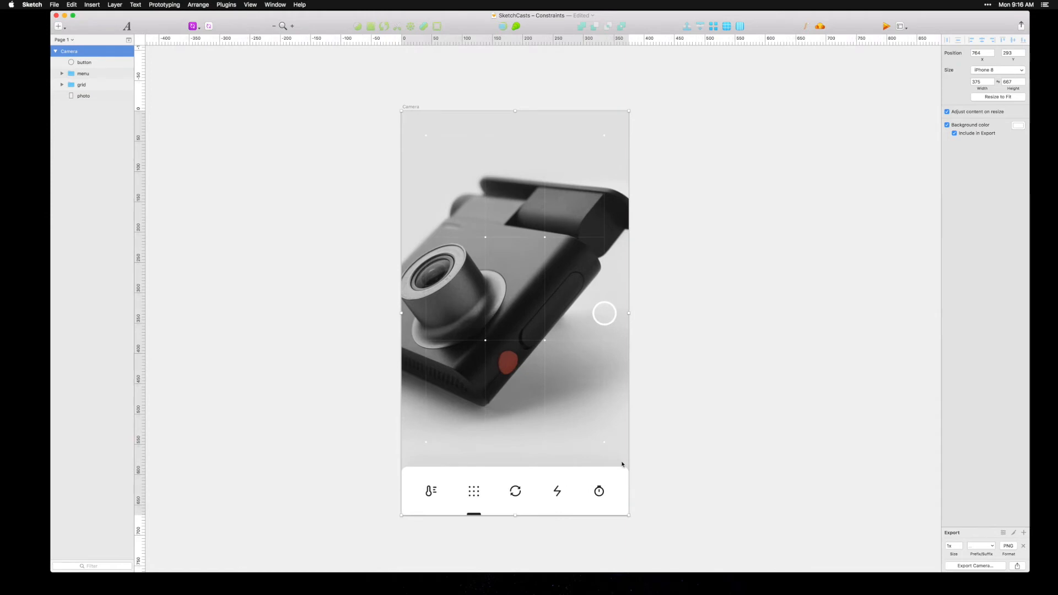
{"action": "left_click", "coordinate": [617, 483]}
{"action": "left_click", "coordinate": [737, 335]}
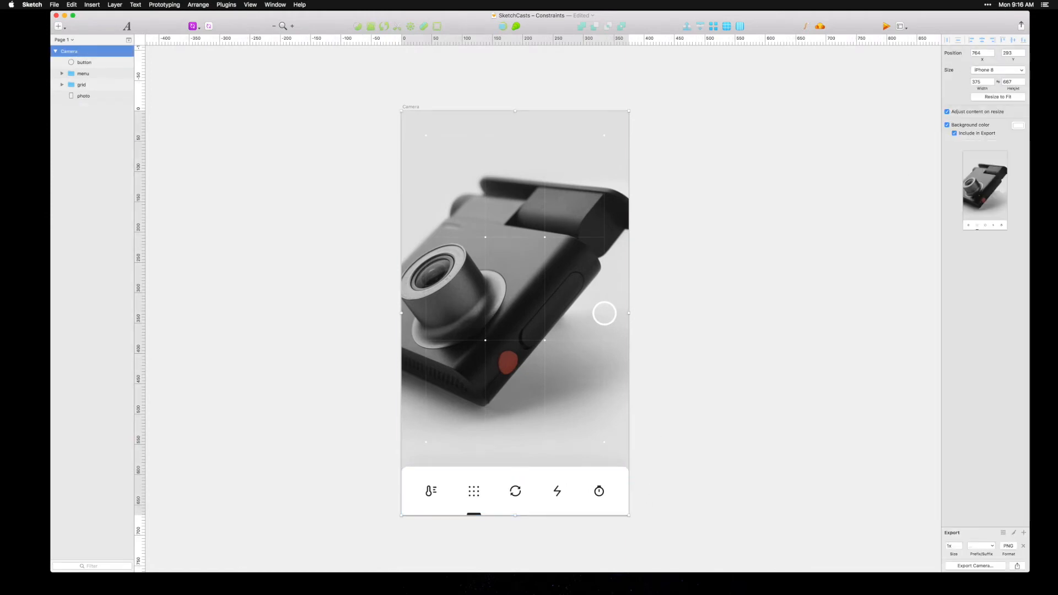
Step: Test the layout by changing the Camera artboard to the iPhone SE size, and undo the change
{"action": "left_click", "coordinate": [1005, 71]}
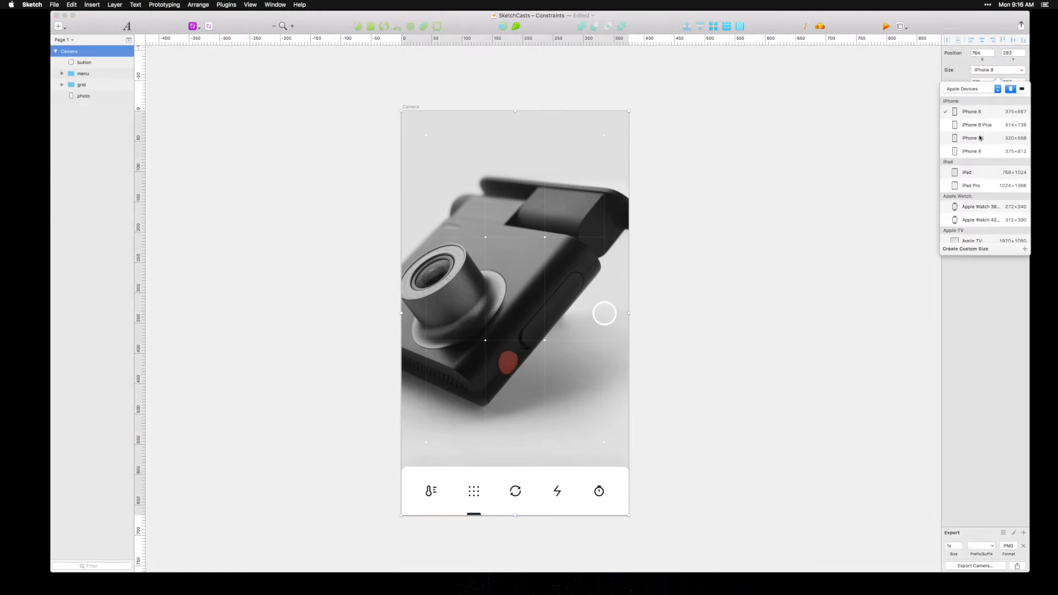
{"action": "left_click", "coordinate": [986, 128]}
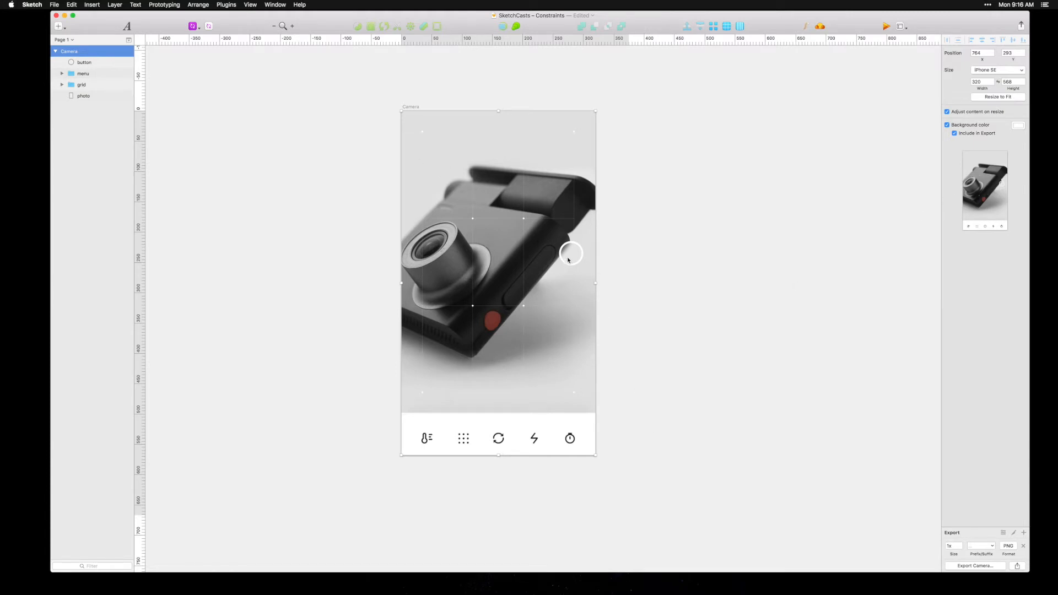
{"action": "key", "text": "super+z"}
Step: Pin the button to the artboard's top edge instead of its bottom edge, and test it at the iPhone SE size
{"action": "left_click", "coordinate": [603, 315]}
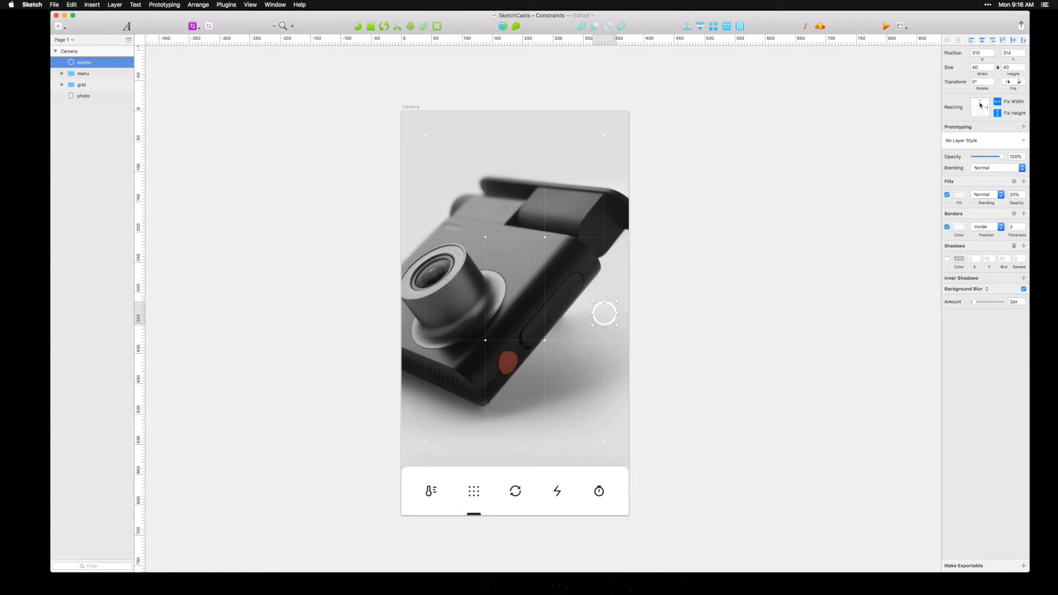
{"action": "left_click", "coordinate": [418, 103]}
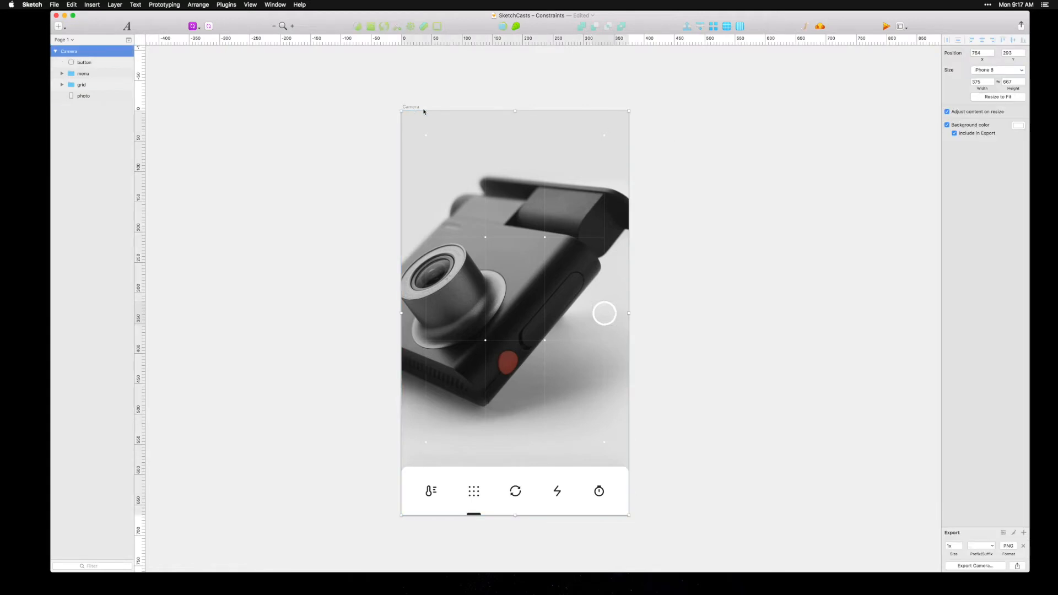
{"action": "left_click", "coordinate": [1000, 72]}
{"action": "left_click", "coordinate": [981, 139]}
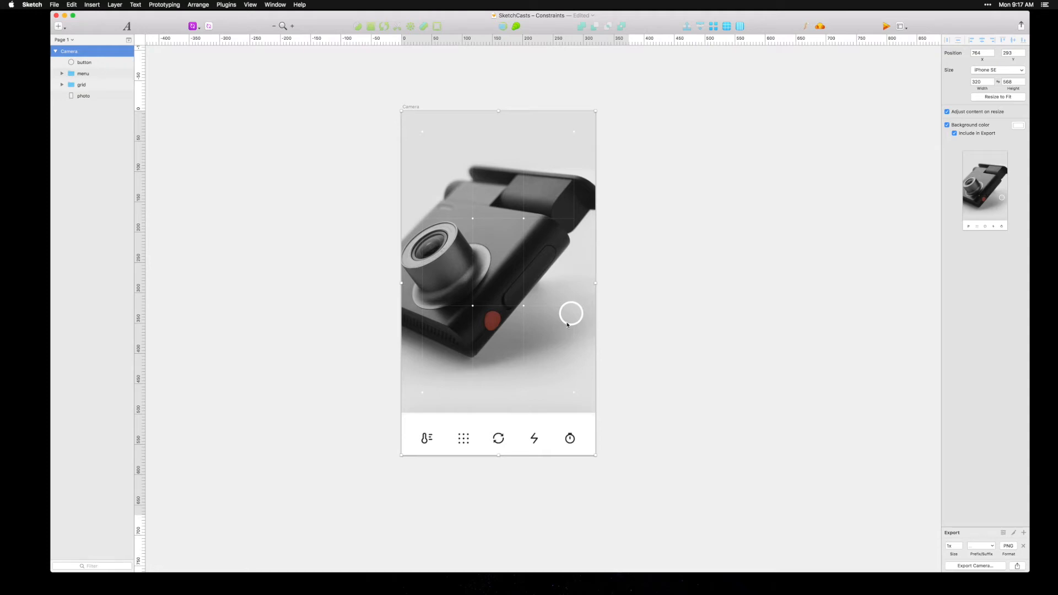
Step: Check the menu background's resizing constraints at the iPhone SE size, and undo the artboard's size change
{"action": "double_click", "coordinate": [414, 447]}
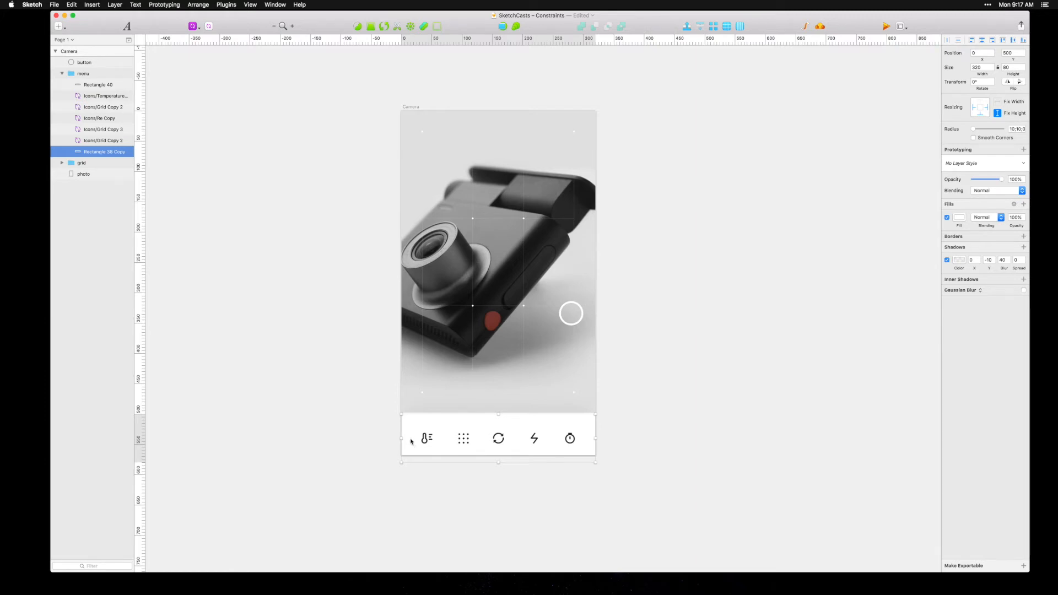
{"action": "left_click", "coordinate": [751, 328]}
{"action": "left_click", "coordinate": [410, 108]}
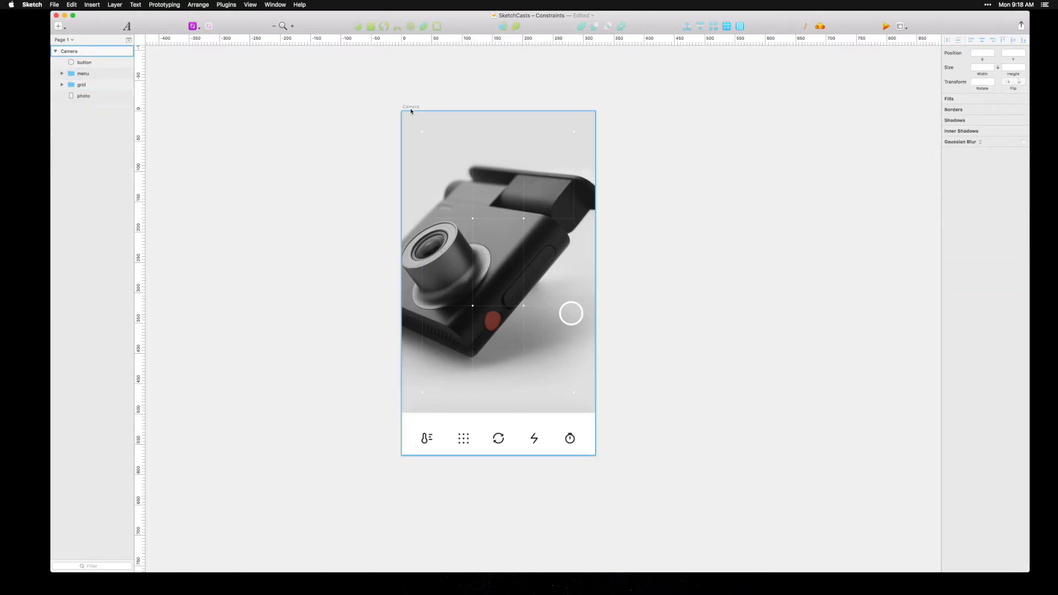
{"action": "key", "text": "super+z"}
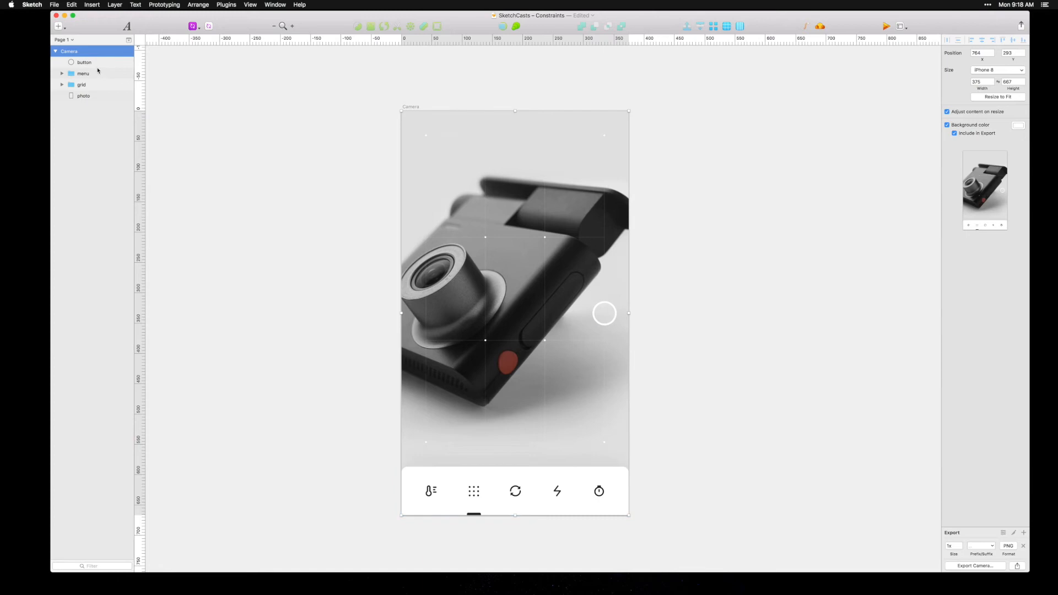
Step: Ungroup the menu group so its layers sit directly in the Camera artboard
{"action": "left_click", "coordinate": [98, 70]}
{"action": "key", "text": "Return"}
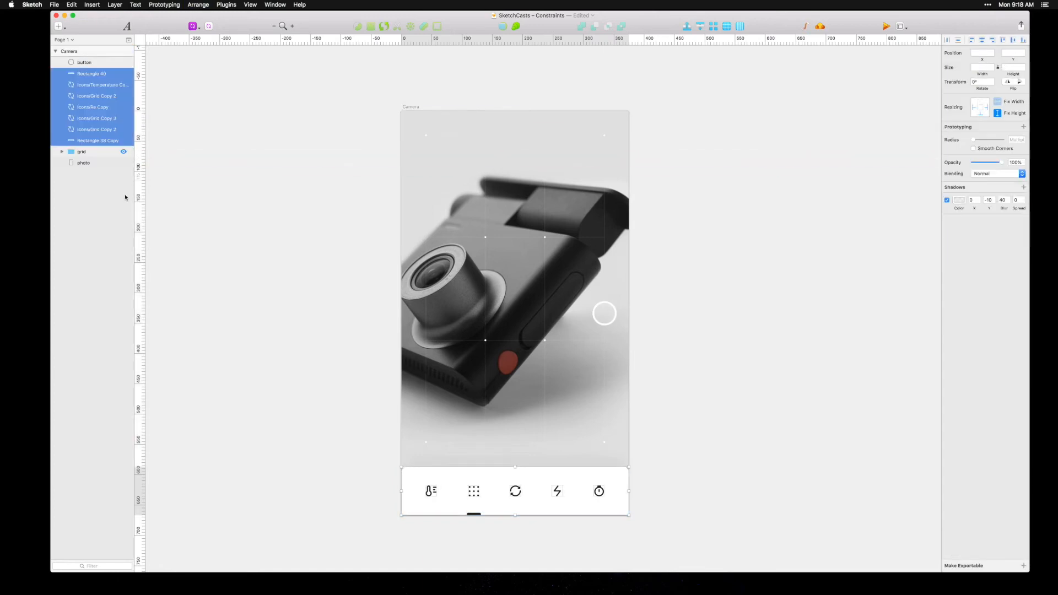
{"action": "left_click", "coordinate": [265, 251]}
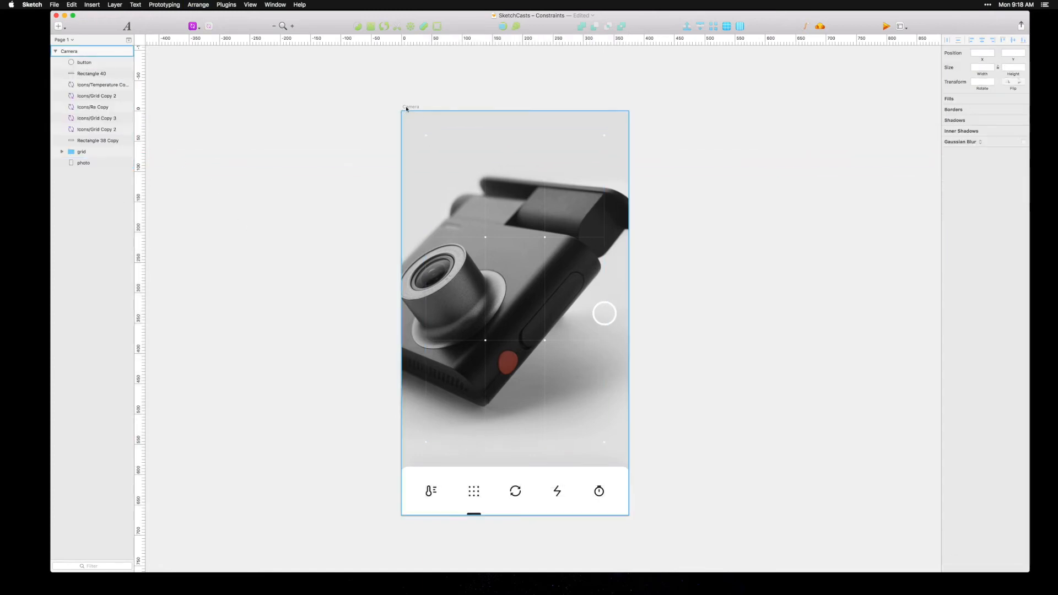
Step: Rename the menu's Rectangle 38 Copy layer as background
{"action": "left_click", "coordinate": [440, 485]}
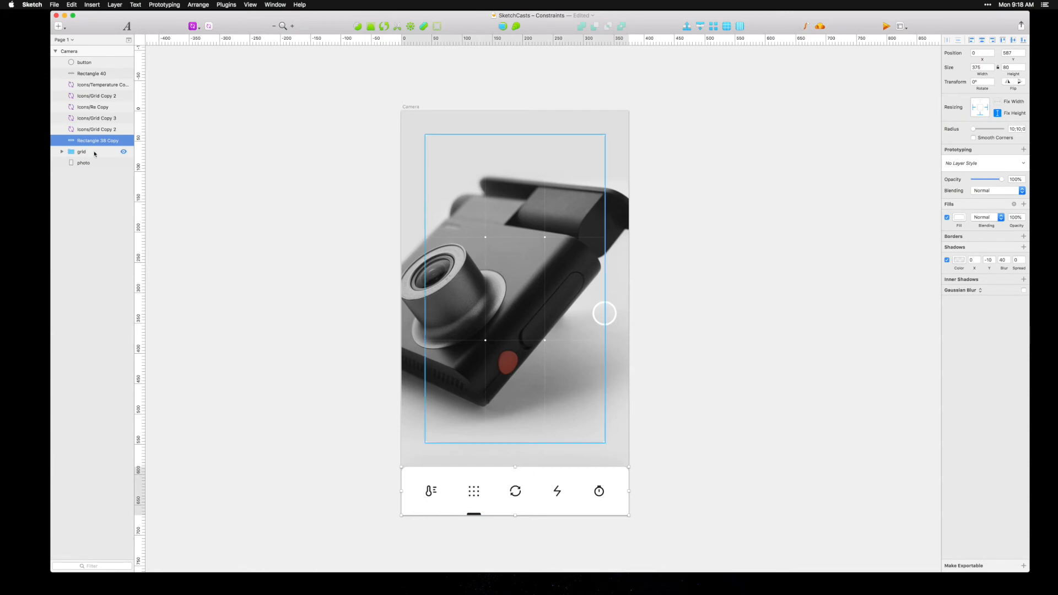
{"action": "key", "text": "super+r"}
{"action": "type", "text": "ba"}
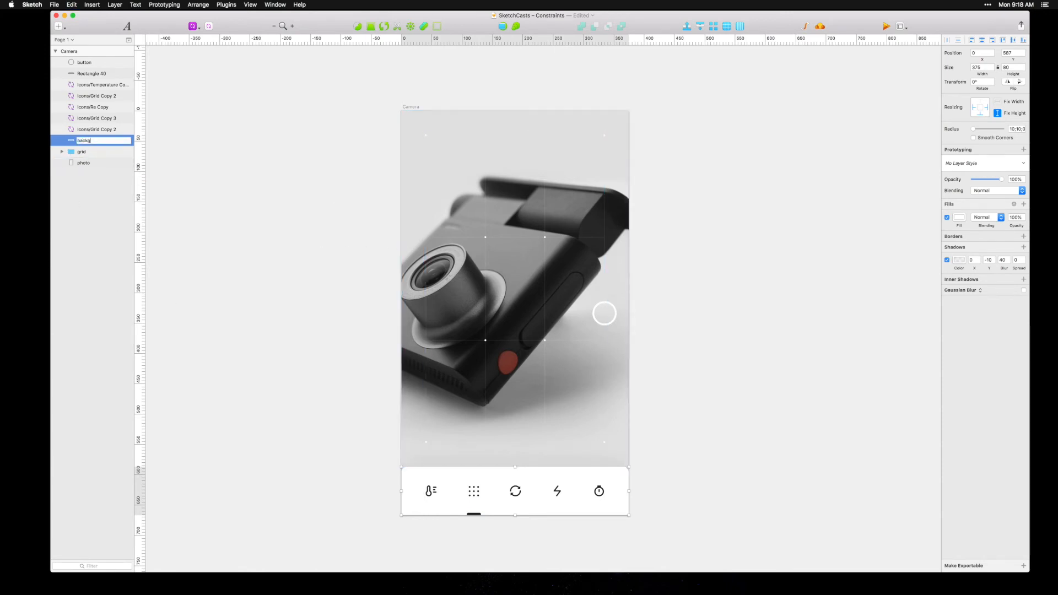
{"action": "key", "text": "Return"}
Step: Test the ungrouped menu layers with the Camera artboard at the iPhone SE size, and undo the change
{"action": "left_click", "coordinate": [410, 107]}
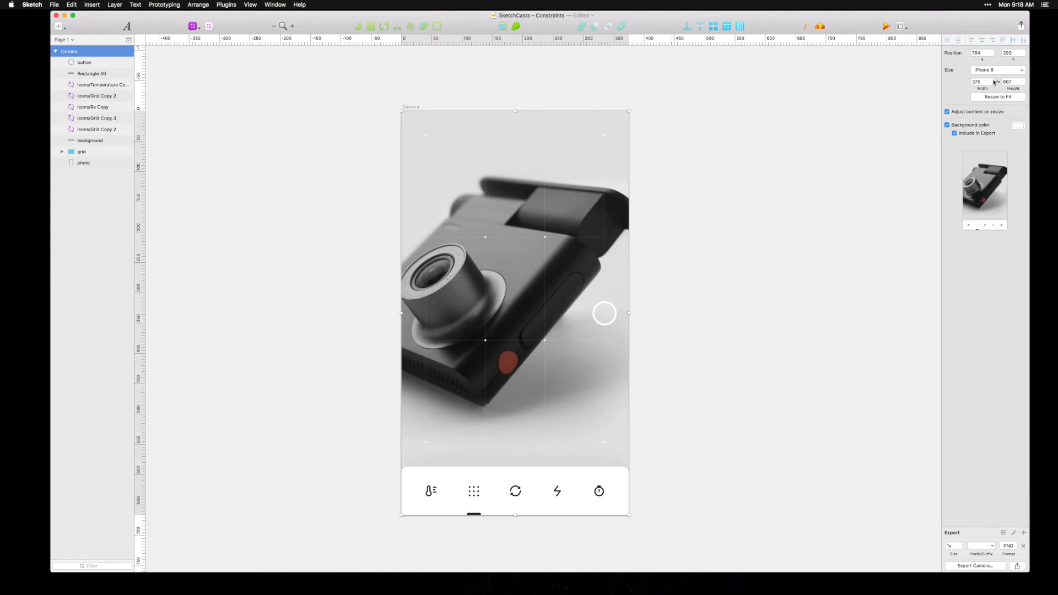
{"action": "left_click", "coordinate": [996, 73]}
{"action": "left_click", "coordinate": [972, 138]}
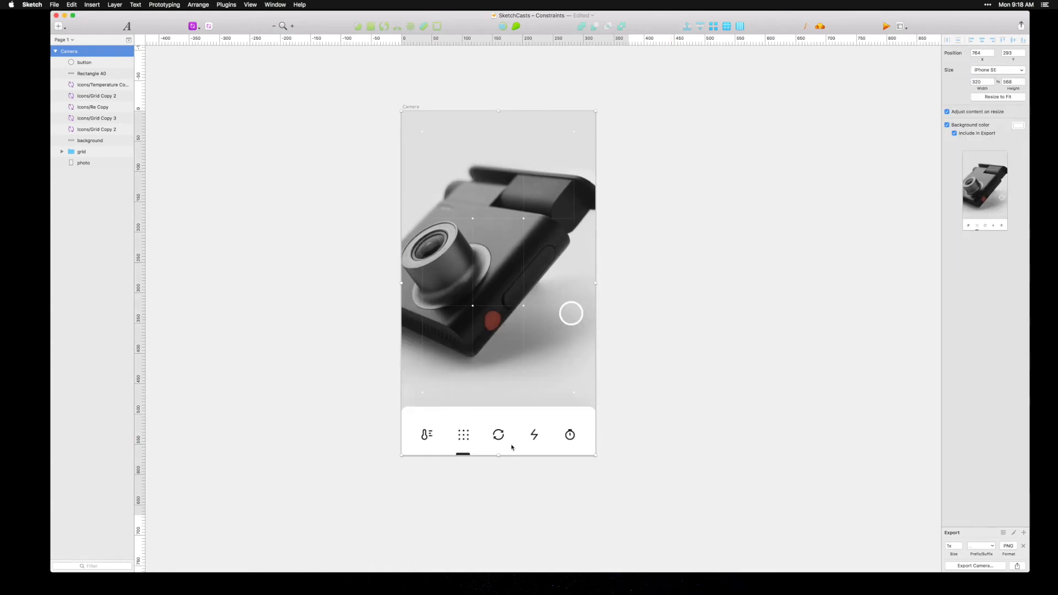
{"action": "key", "text": "super+z"}
Step: Group the five menu icons and name the group icons
{"action": "left_click", "coordinate": [91, 130]}
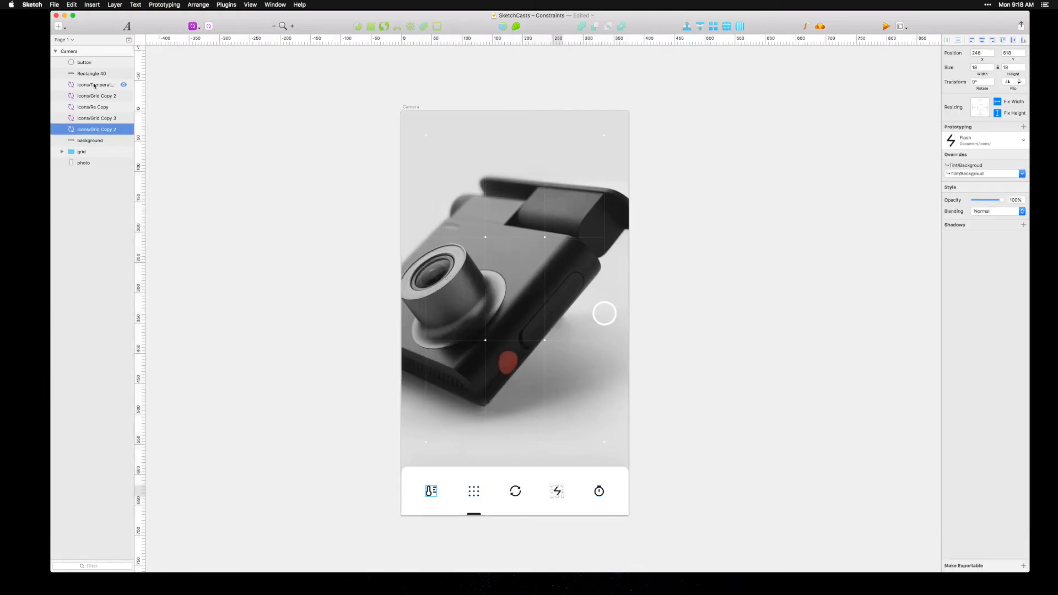
{"action": "left_click", "coordinate": [97, 86], "text": "shift"}
{"action": "key", "text": "super+g"}
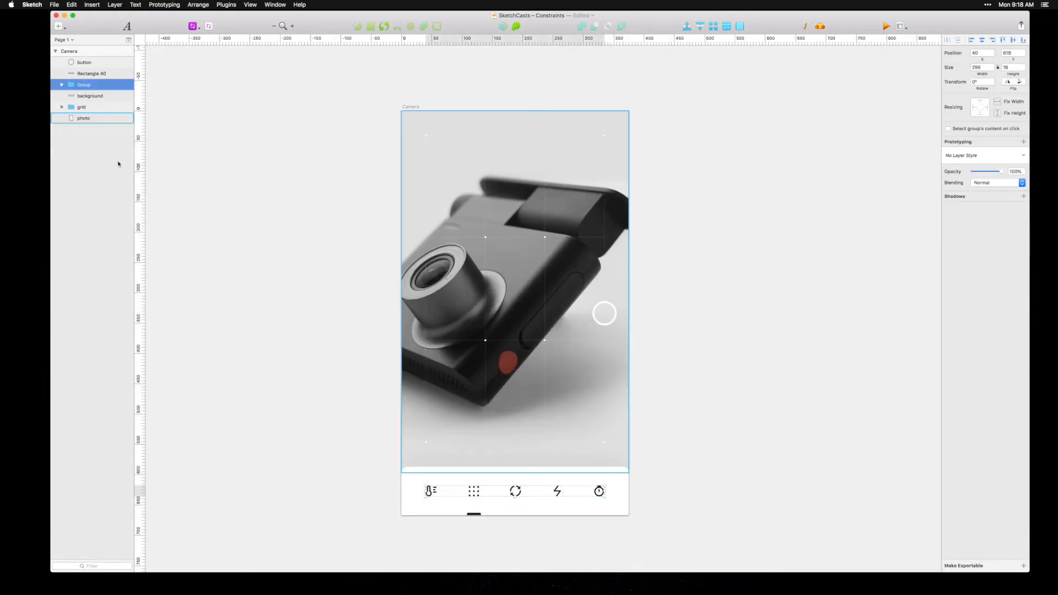
{"action": "key", "text": "super+r"}
{"action": "type", "text": "icons"}
{"action": "key", "text": "Return"}
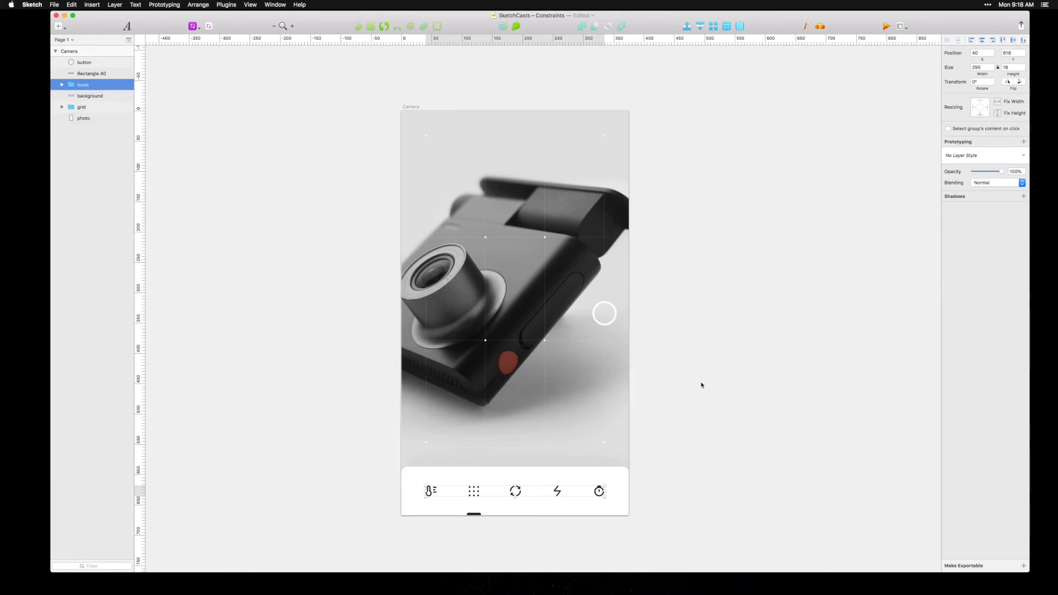
Step: Test the grouped icons with the Camera artboard at the iPhone SE size, and undo the change
{"action": "left_click", "coordinate": [410, 106]}
{"action": "left_click", "coordinate": [1016, 71]}
{"action": "left_click", "coordinate": [983, 135]}
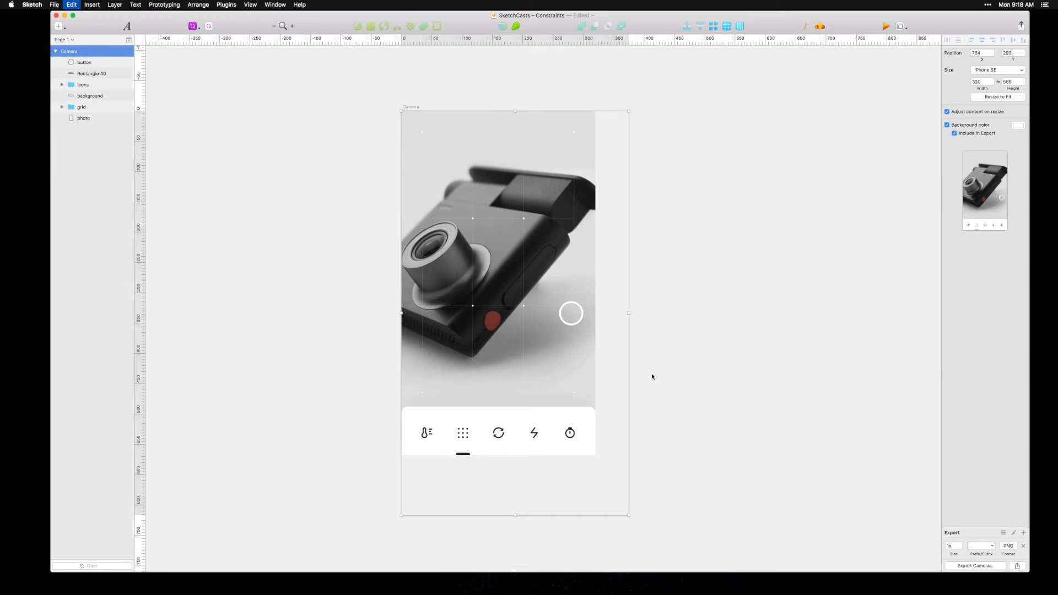
{"action": "key", "text": "super+z"}
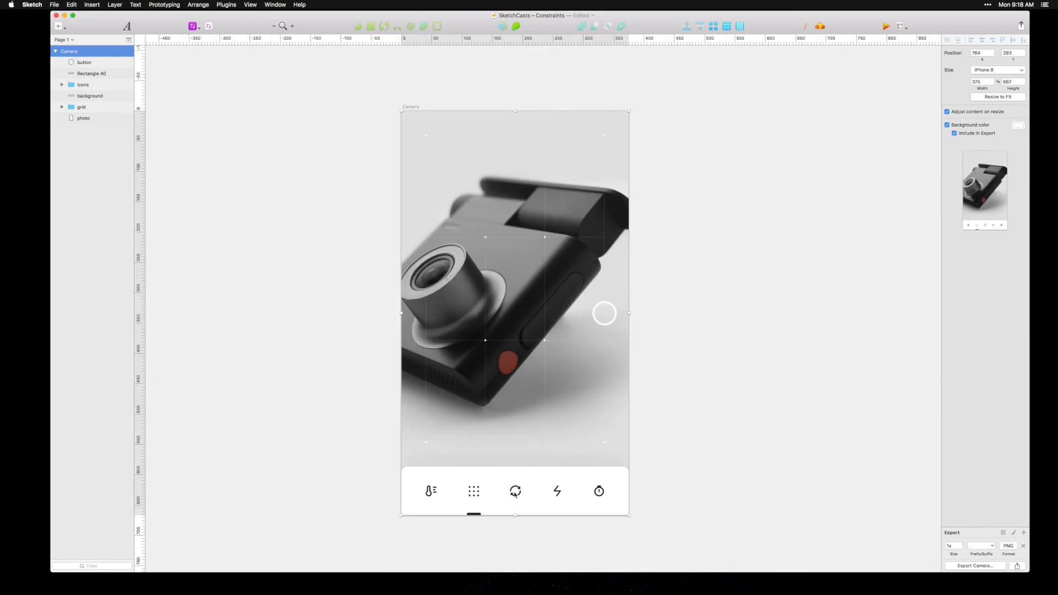
Step: Ungroup the icons group back into its five separate symbols
{"action": "double_click", "coordinate": [515, 491]}
{"action": "key", "text": "Escape"}
{"action": "key", "text": "super+shift+g"}
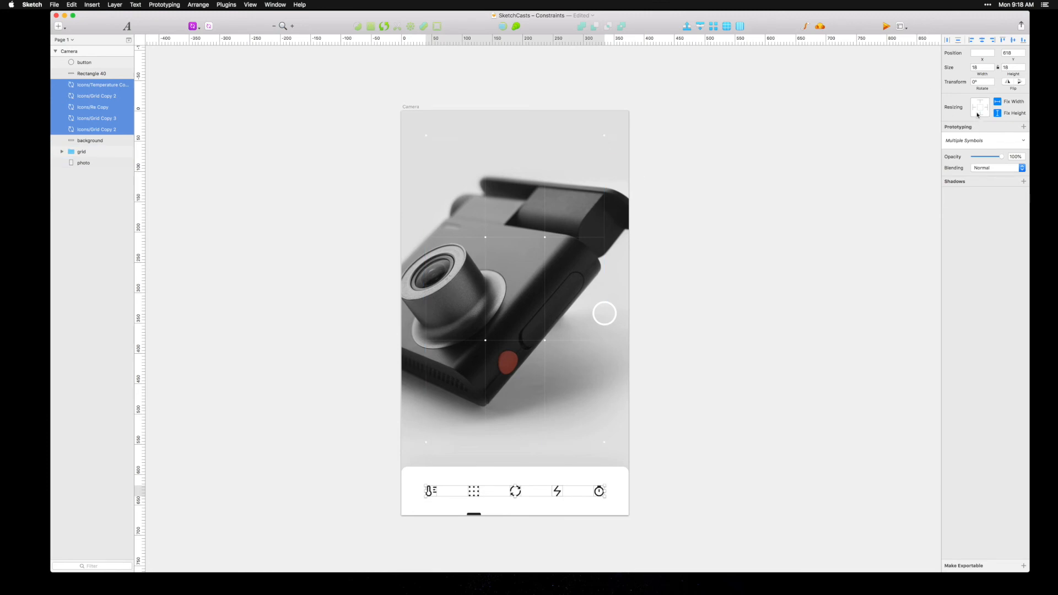
Step: Resize the Camera artboard to the iPhone SE preset, 320×568
{"action": "left_click", "coordinate": [411, 107]}
{"action": "left_click", "coordinate": [1000, 70]}
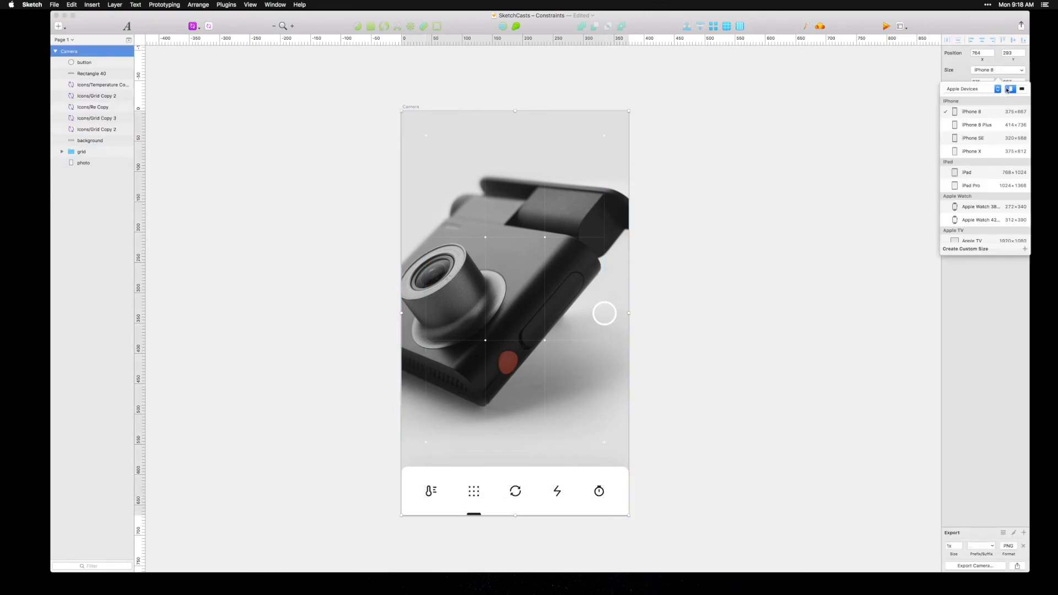
{"action": "left_click", "coordinate": [984, 138]}
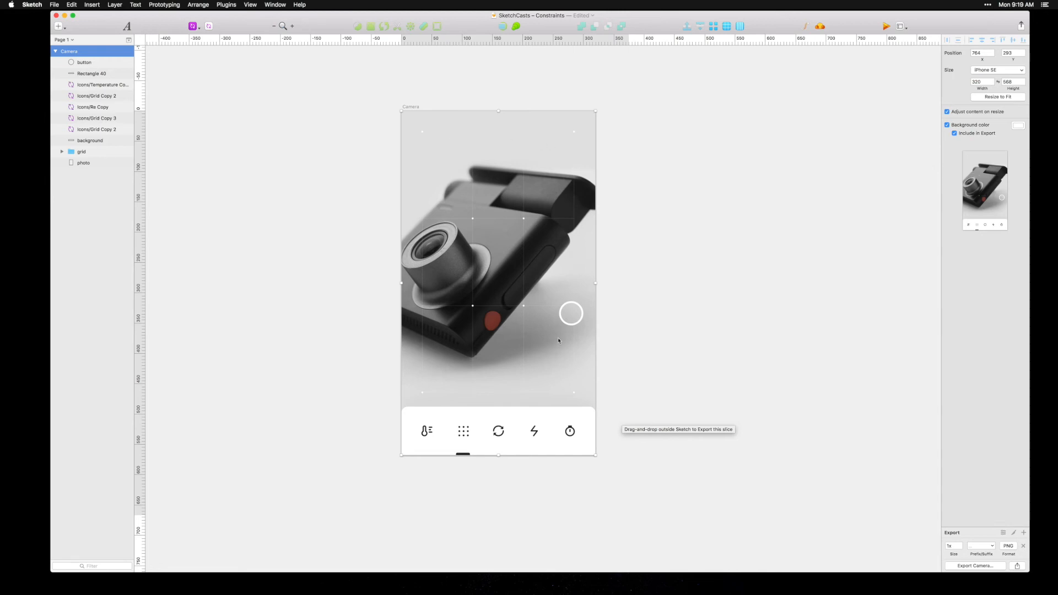
{"action": "left_click", "coordinate": [629, 324]}
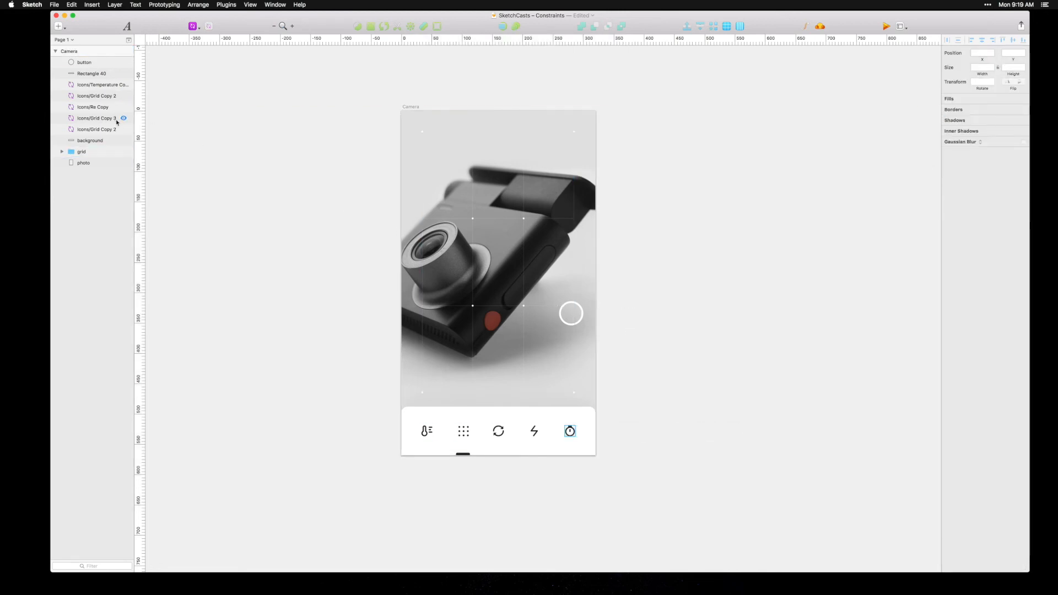
Step: Rename the Camera artboard as Camera SE
{"action": "double_click", "coordinate": [412, 107]}
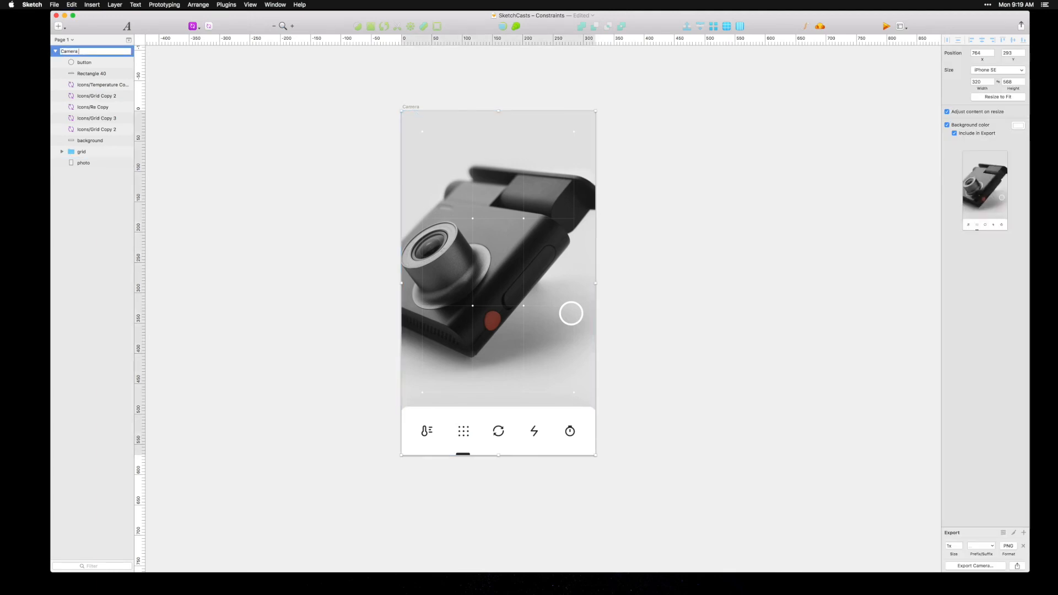
{"action": "type", "text": "SE"}
{"action": "key", "text": "Return"}
{"action": "left_click", "coordinate": [97, 63]}
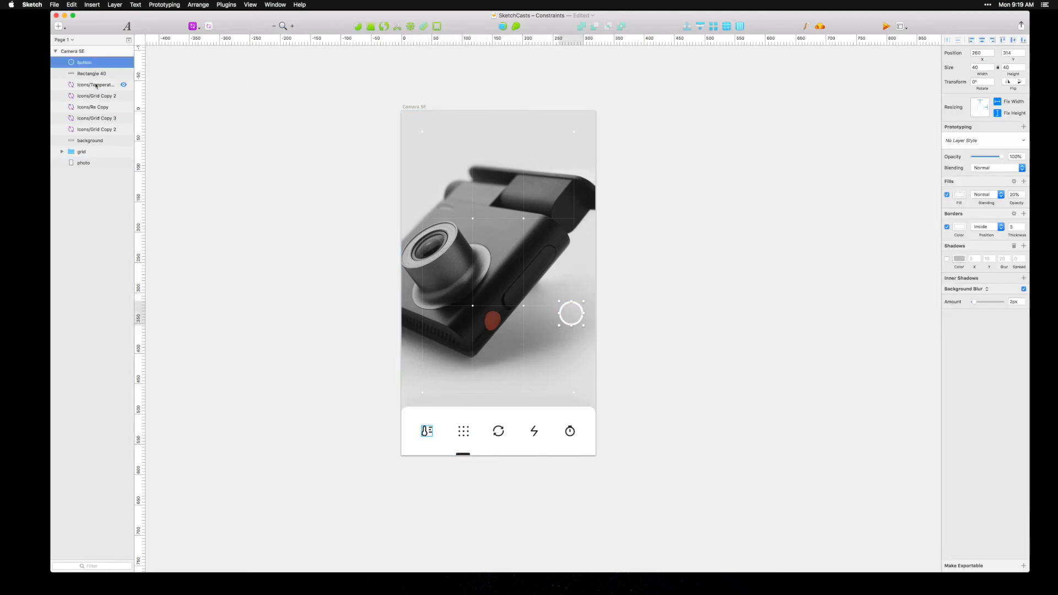
Step: Duplicate the Camera SE artboard beside the original at about X 1134, and name the copy Camera i8
{"action": "left_click_drag", "start_coordinate": [416, 108], "coordinate": [609, 109]}
{"action": "key", "text": "shift+Right"}
{"action": "key", "text": "shift+Right"}
{"action": "key", "text": "shift+Right"}
{"action": "key", "text": "shift+Right"}
{"action": "key", "text": "shift+Right"}
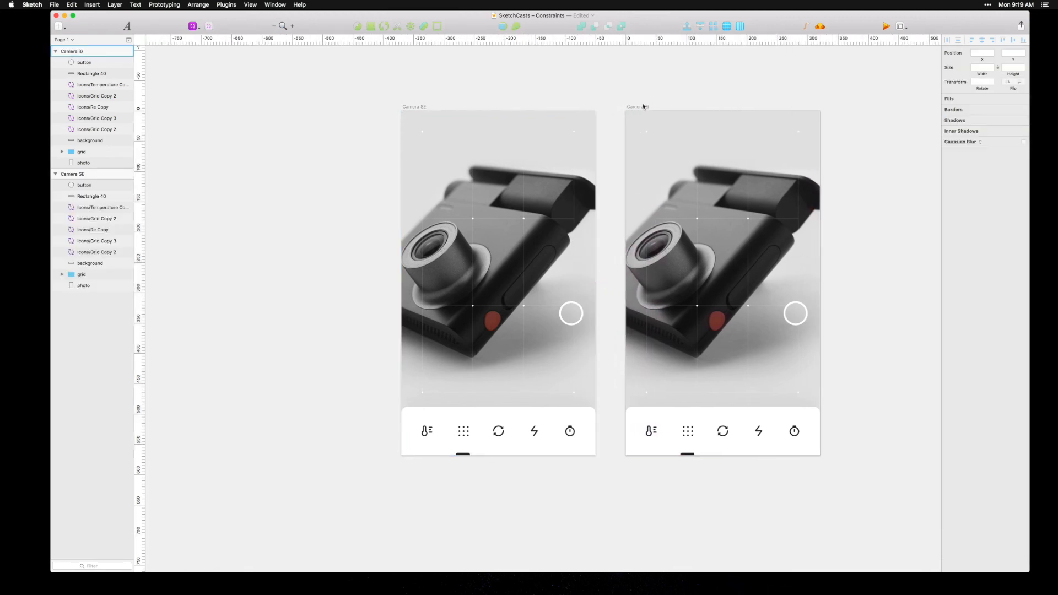
Step: Resize the Camera i8 artboard to the iPhone 8 preset, 375×667
{"action": "left_click", "coordinate": [642, 107]}
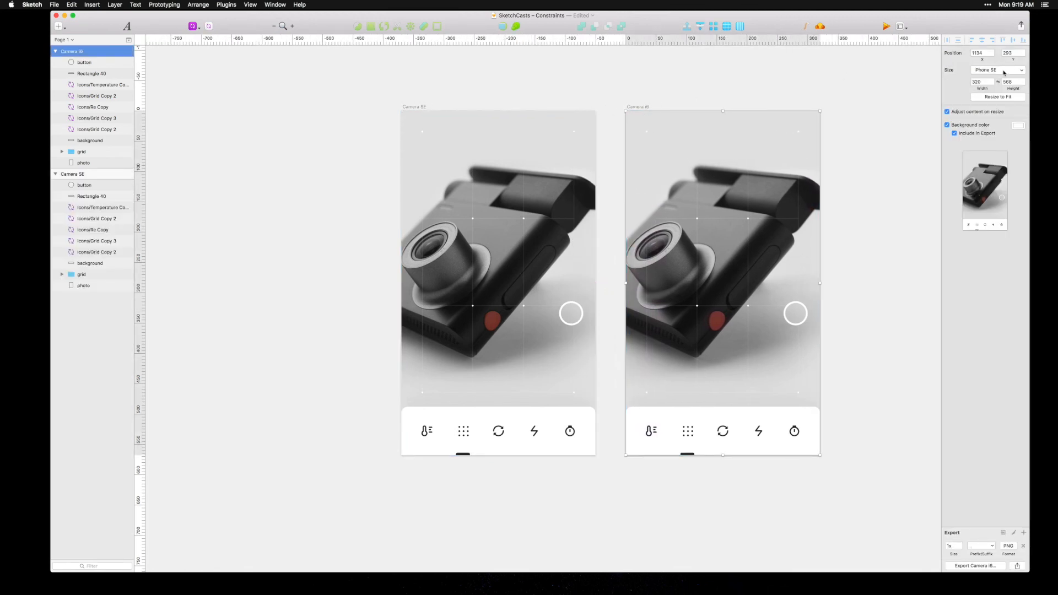
{"action": "left_click", "coordinate": [1003, 71]}
{"action": "left_click", "coordinate": [986, 116]}
{"action": "left_click", "coordinate": [710, 87]}
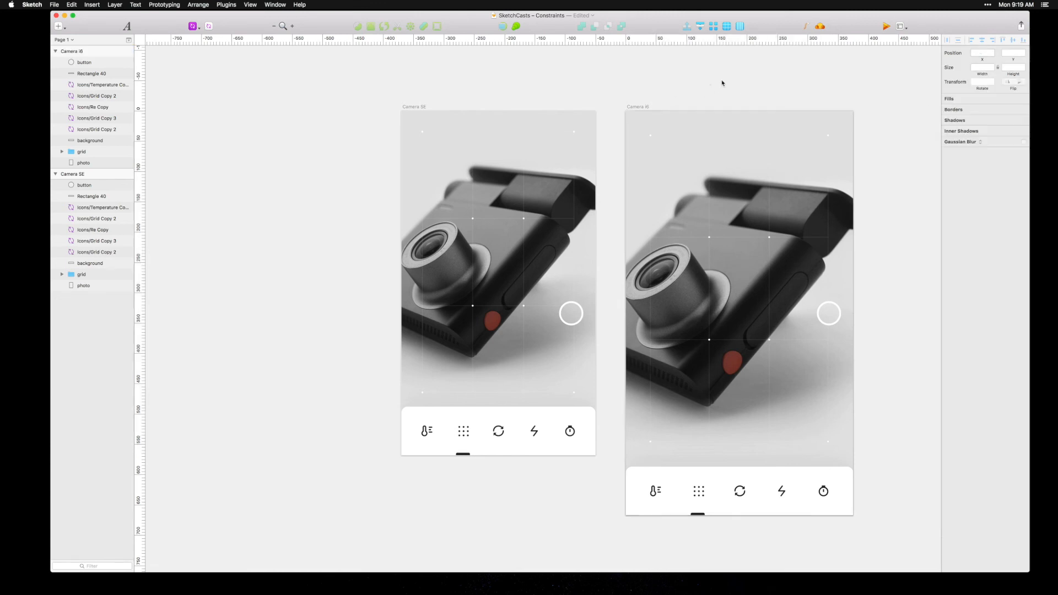
{"action": "scroll", "coordinate": [654, 83], "scroll_direction": "right", "scroll_amount": 4}
{"action": "scroll", "coordinate": [640, 105], "scroll_direction": "up", "scroll_amount": 1}
{"action": "scroll", "coordinate": [640, 105], "scroll_direction": "left", "scroll_amount": 2}
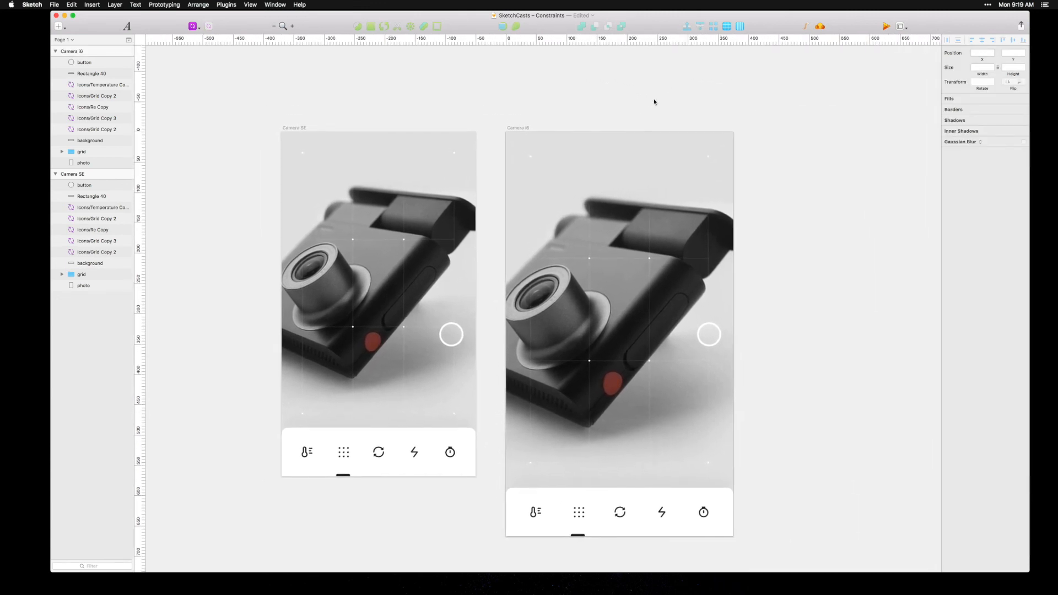